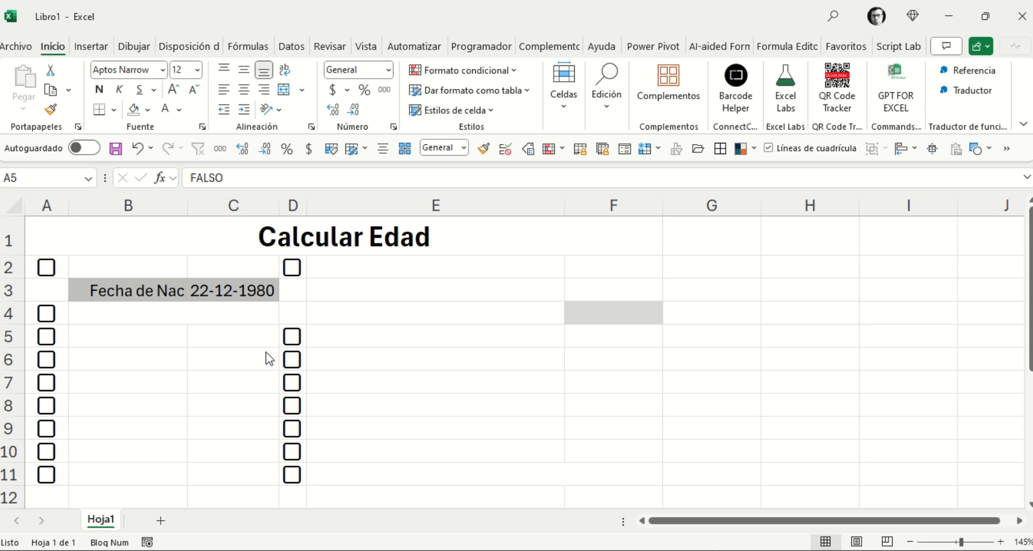
Step: Tick the checkboxes in A4, A2, A5, A6 and A7 to reveal the Proceso Mental heading, current date, both years and their subtraction
left_click(46, 314)
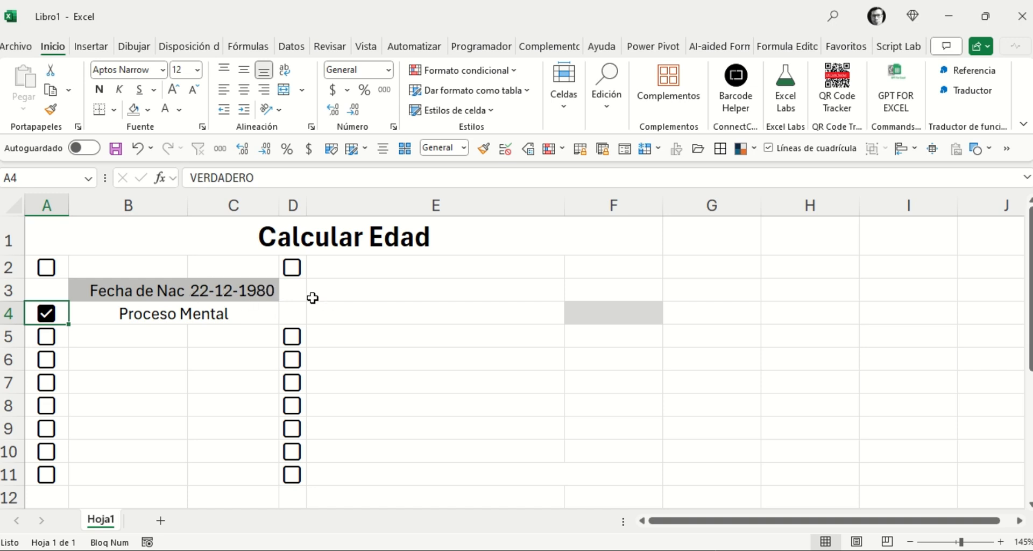
left_click(49, 273)
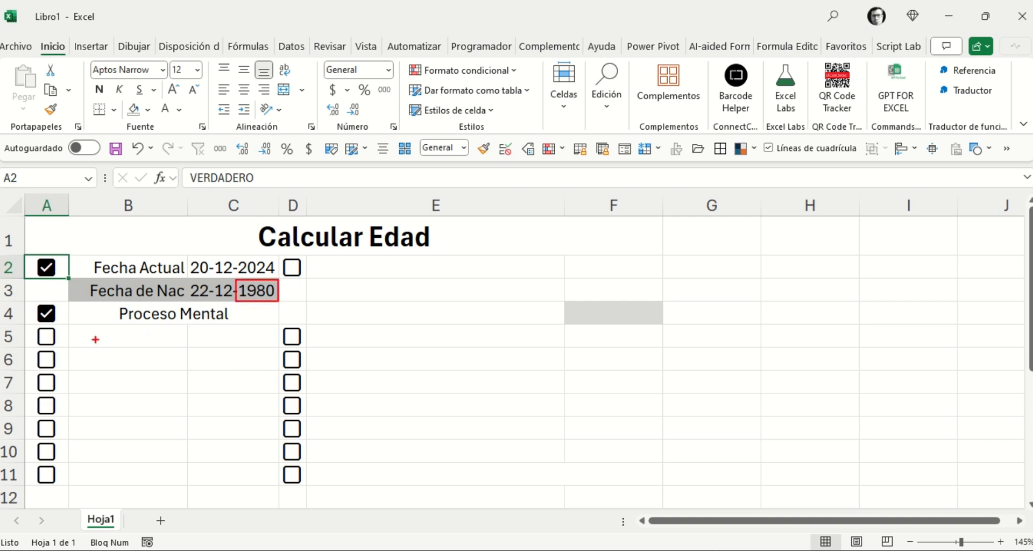
left_click(46, 336)
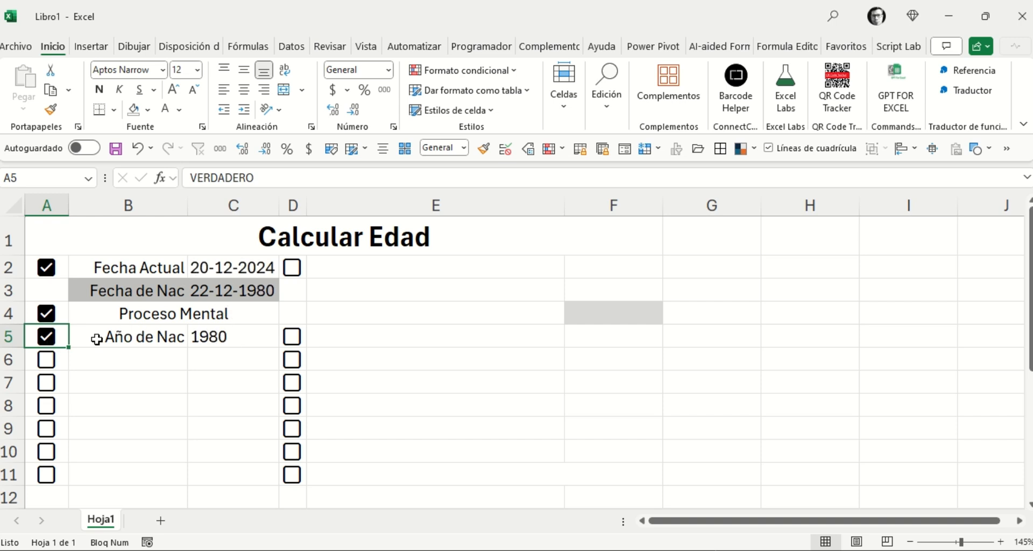
left_click(49, 362)
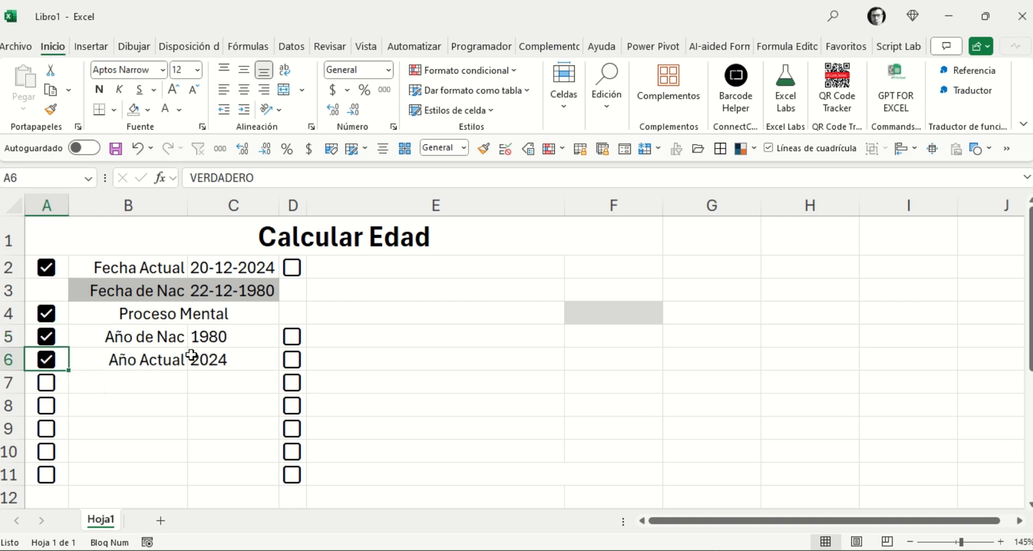
mouse_move(234, 257)
left_mouse_down()
mouse_move(234, 268)
mouse_move(280, 275)
left_mouse_up()
key("Escape")
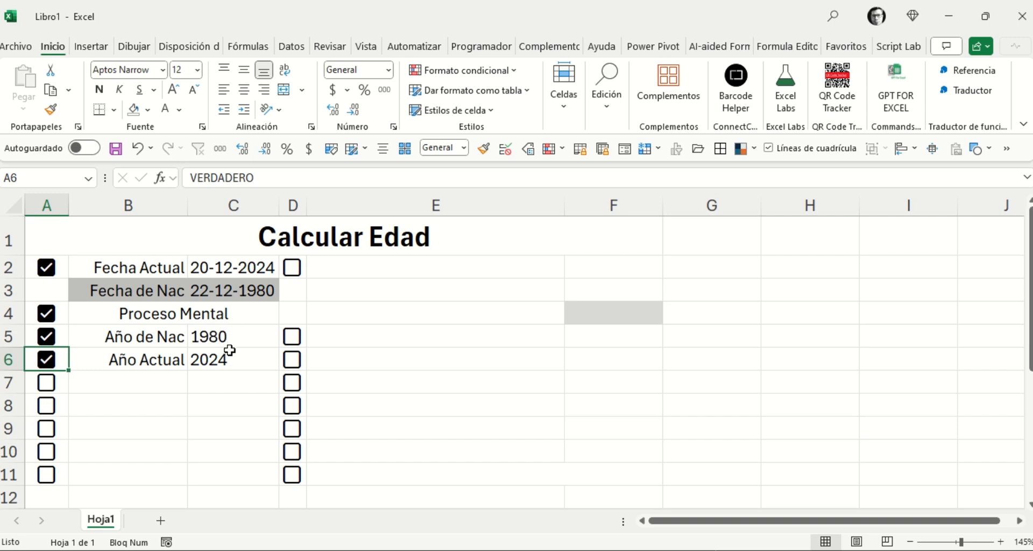
left_click(56, 385)
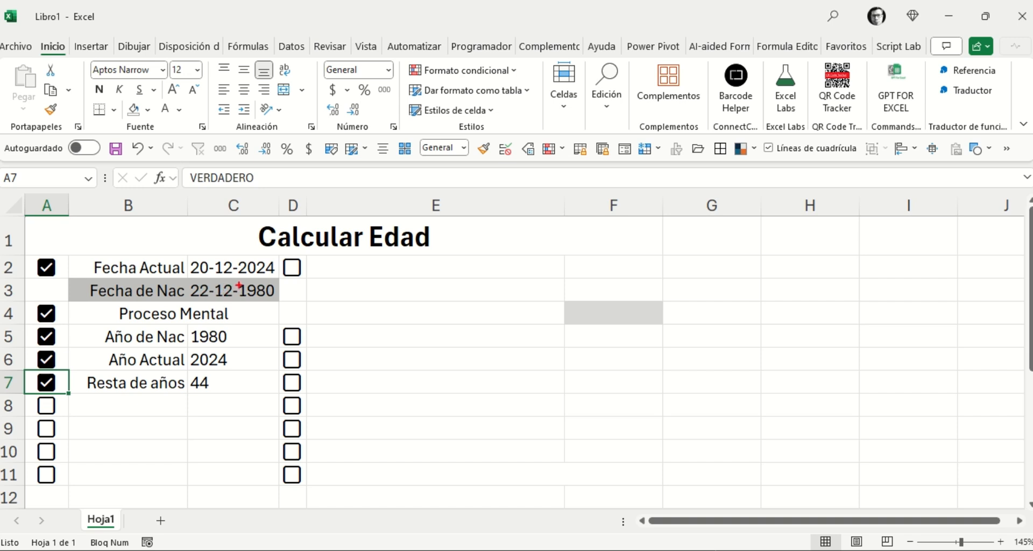
left_click_drag(237, 281, 280, 300)
mouse_move(237, 256)
left_mouse_down()
mouse_move(239, 275)
mouse_move(280, 280)
left_mouse_up()
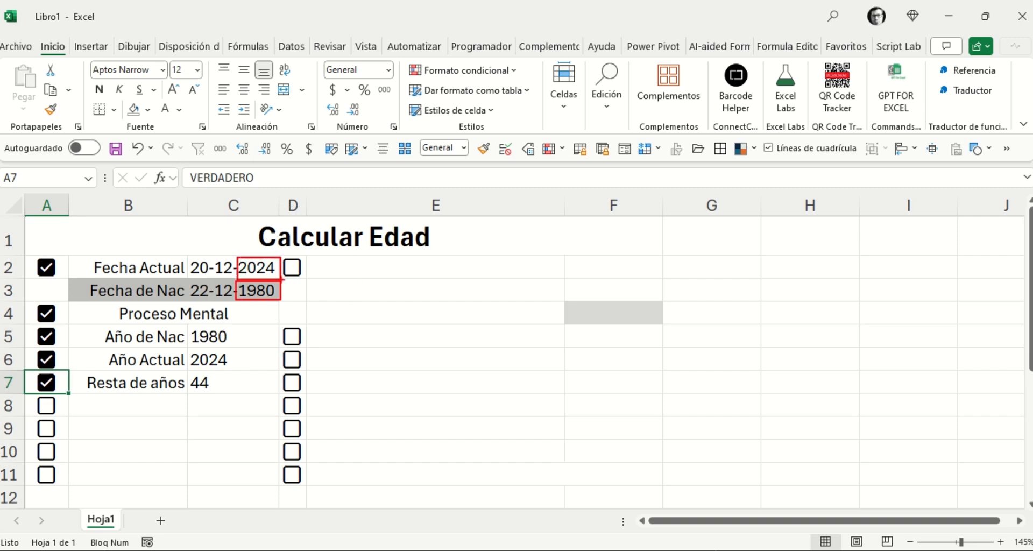
key("ctrl+z")
key("ctrl+z")
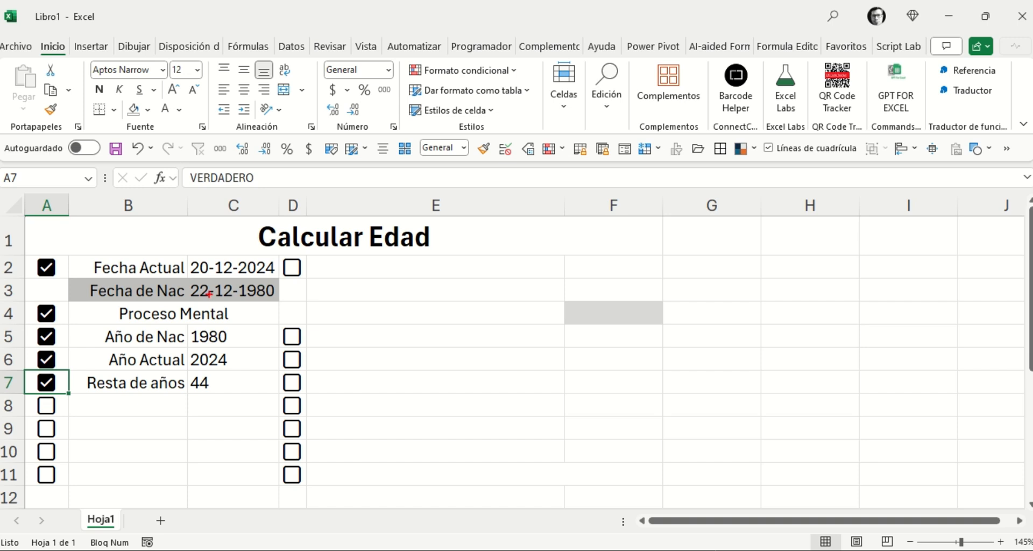
mouse_move(186, 280)
left_mouse_down()
mouse_move(212, 300)
mouse_move(240, 301)
left_mouse_up()
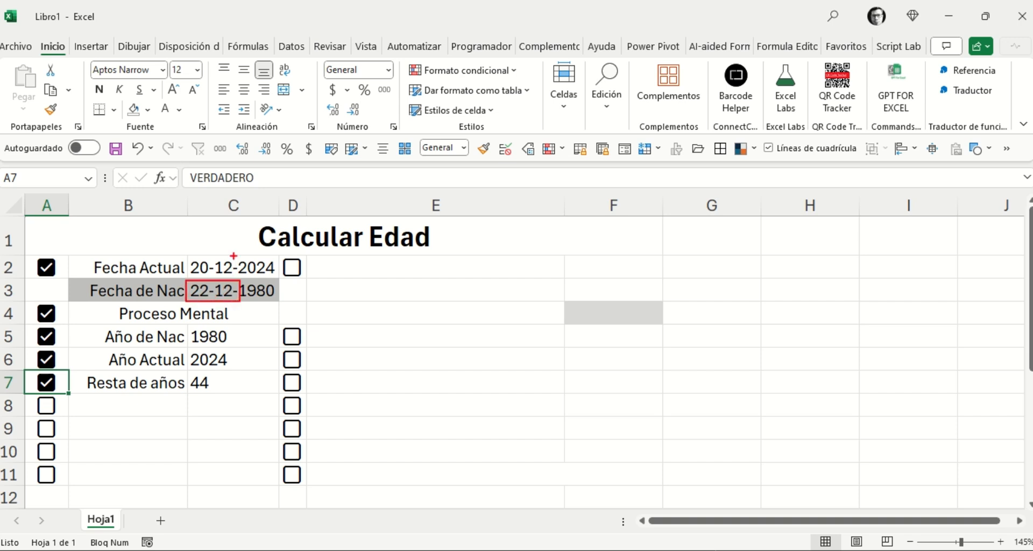
mouse_move(234, 256)
left_mouse_down()
mouse_move(249, 281)
mouse_move(281, 278)
left_mouse_up()
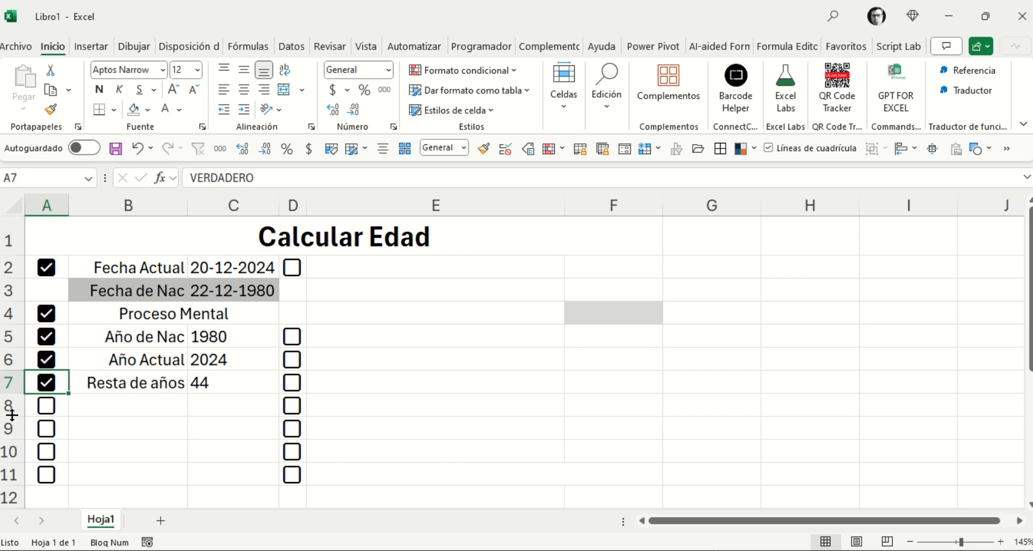
key("Escape")
Step: Tick the checkboxes in A8, A9 and A10 to reveal the Cumpleaños, ¿Cumplidos? and Edad Def rows
left_click(46, 406)
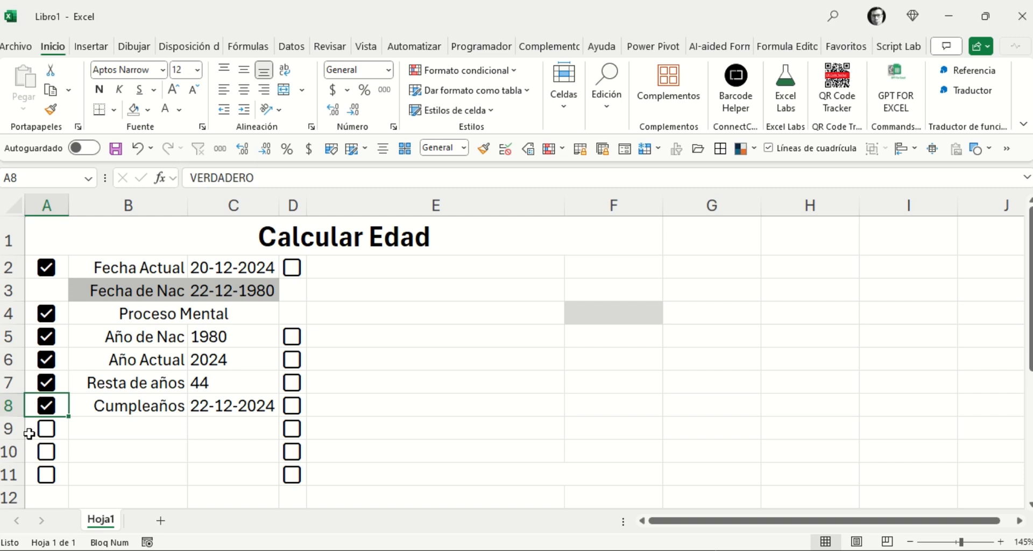
mouse_move(47, 432)
left_click(65, 428)
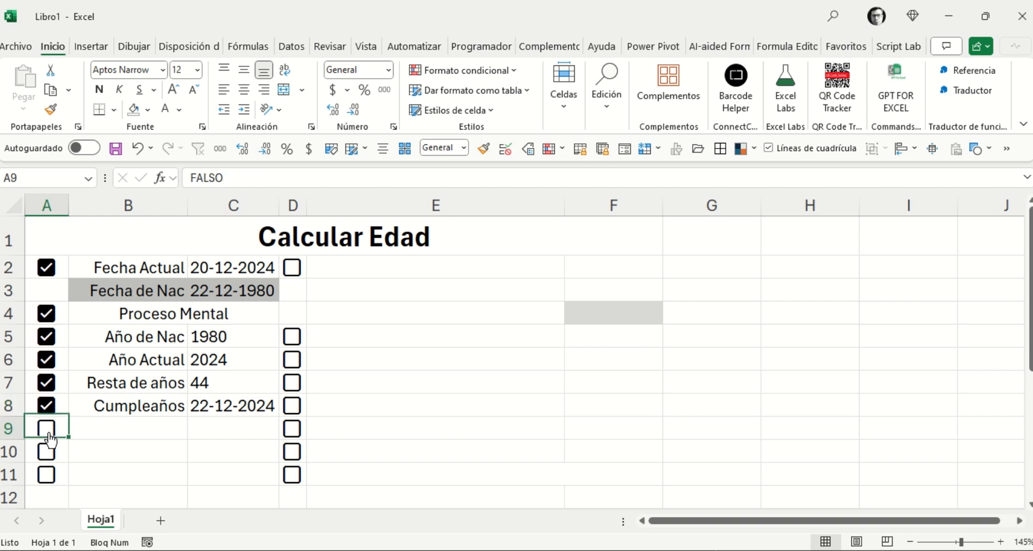
left_click(46, 428)
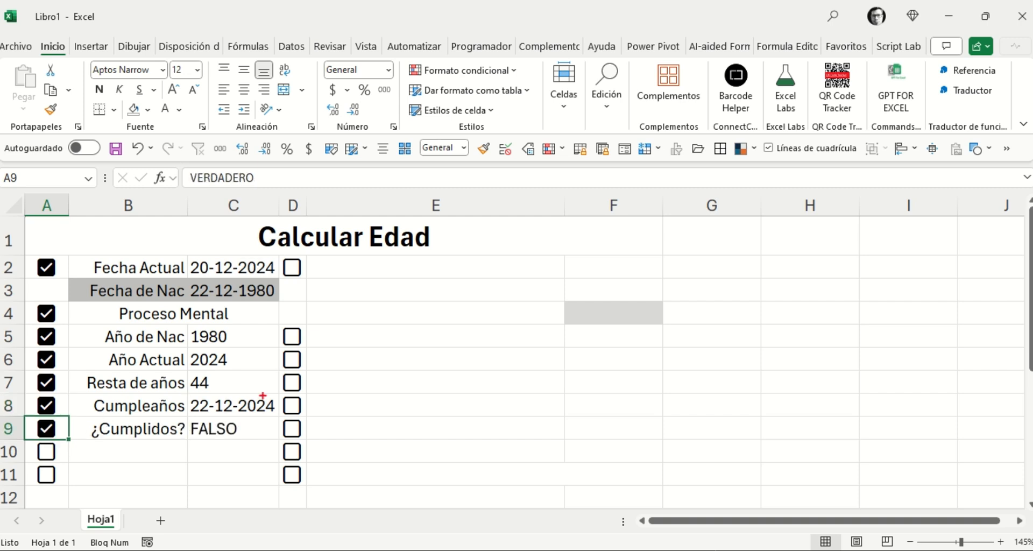
left_click_drag(263, 396, 263, 272)
key("Escape")
left_click(48, 456)
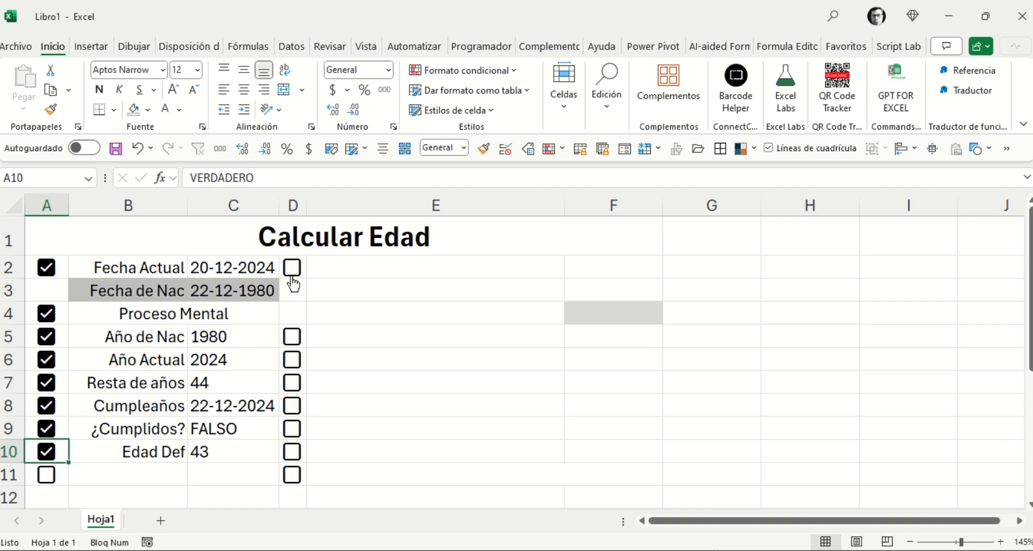
Step: Tick the checkboxes in D2, D5 and D6 to show the formulas behind the current date, birth year and current year
left_click(198, 271)
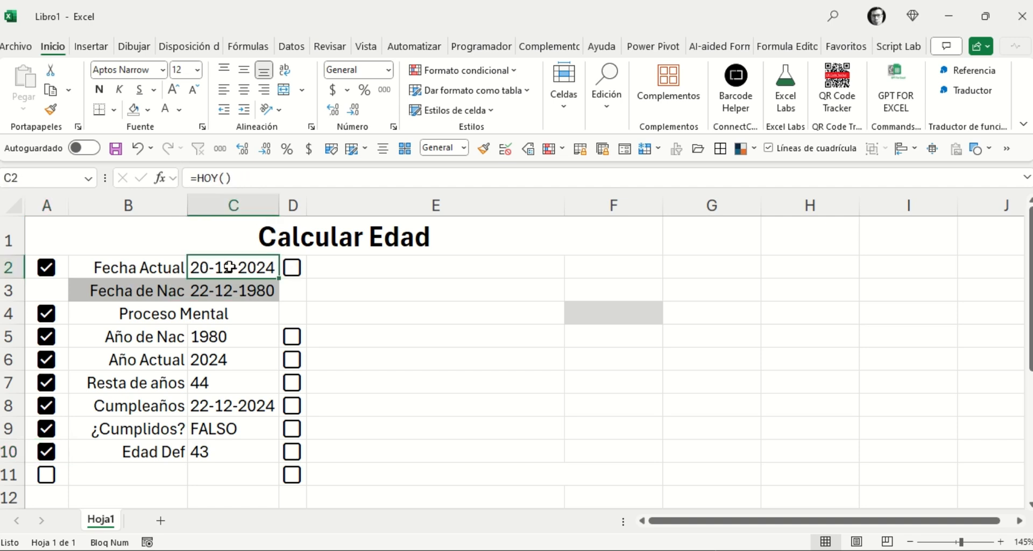
left_click(291, 269)
left_click(291, 270)
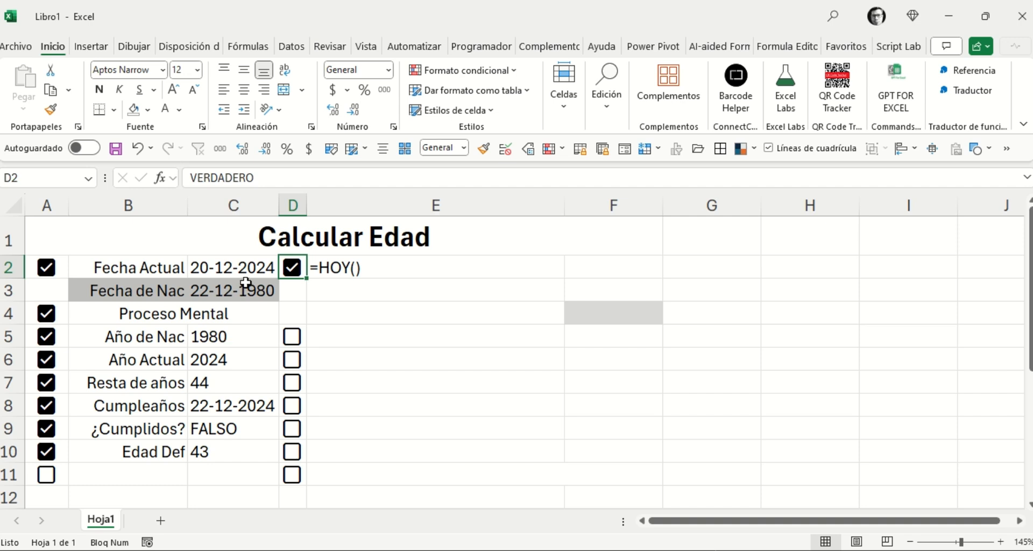
left_click(292, 336)
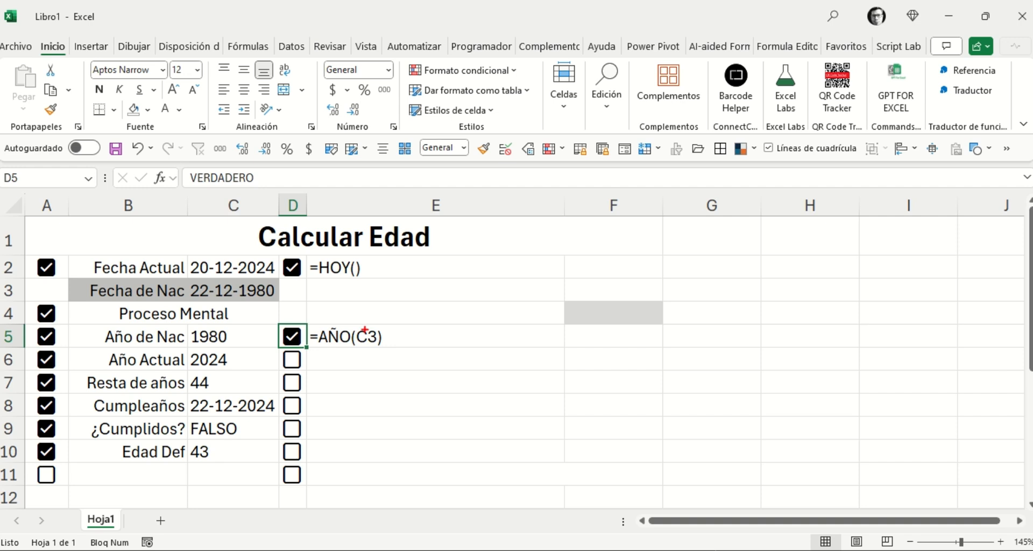
left_click_drag(276, 296, 365, 329)
key("Escape")
left_click(292, 362)
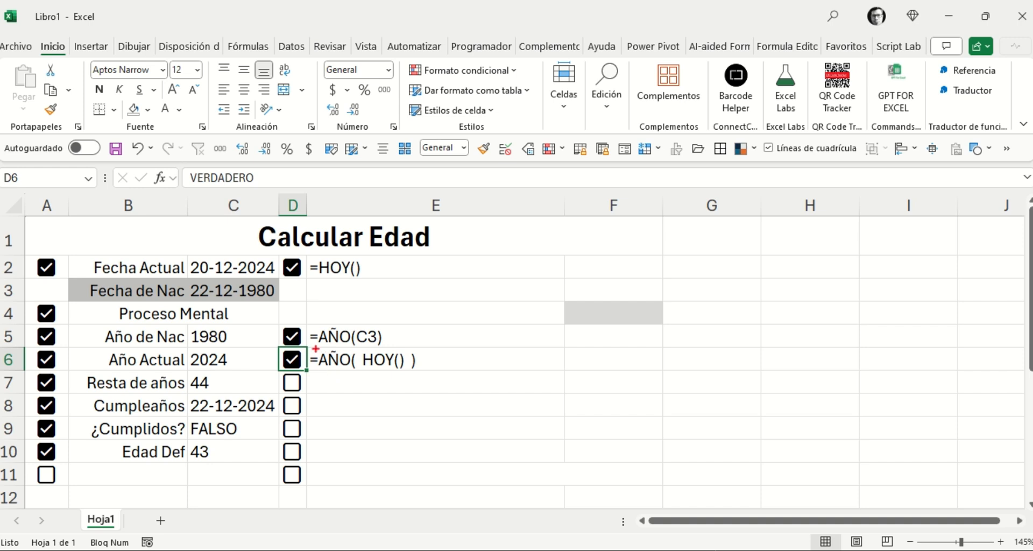
left_click_drag(315, 349, 360, 372)
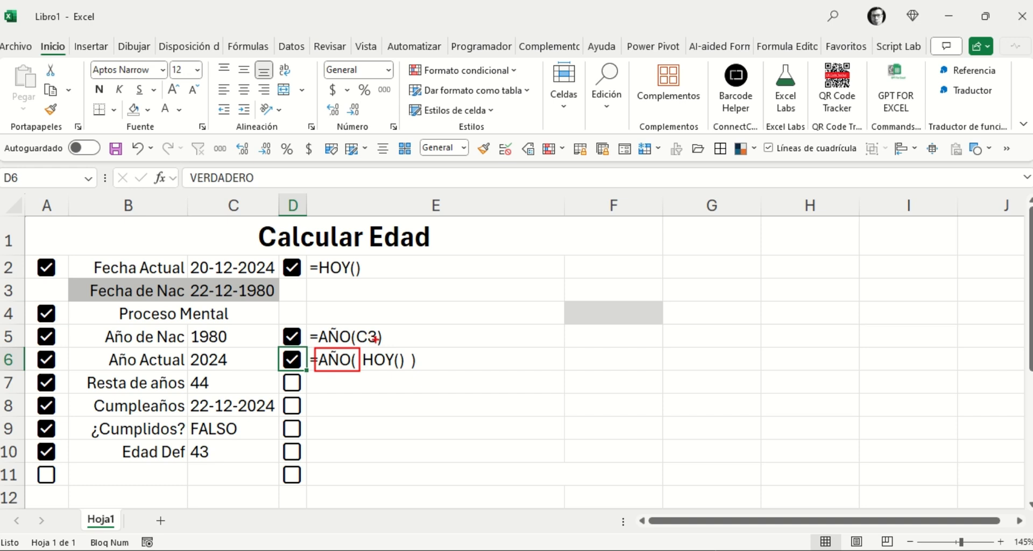
mouse_move(367, 333)
left_mouse_down()
mouse_move(319, 302)
mouse_move(275, 295)
left_mouse_up()
left_click_drag(359, 349, 388, 371)
key("ctrl+z")
left_click_drag(384, 355, 268, 274)
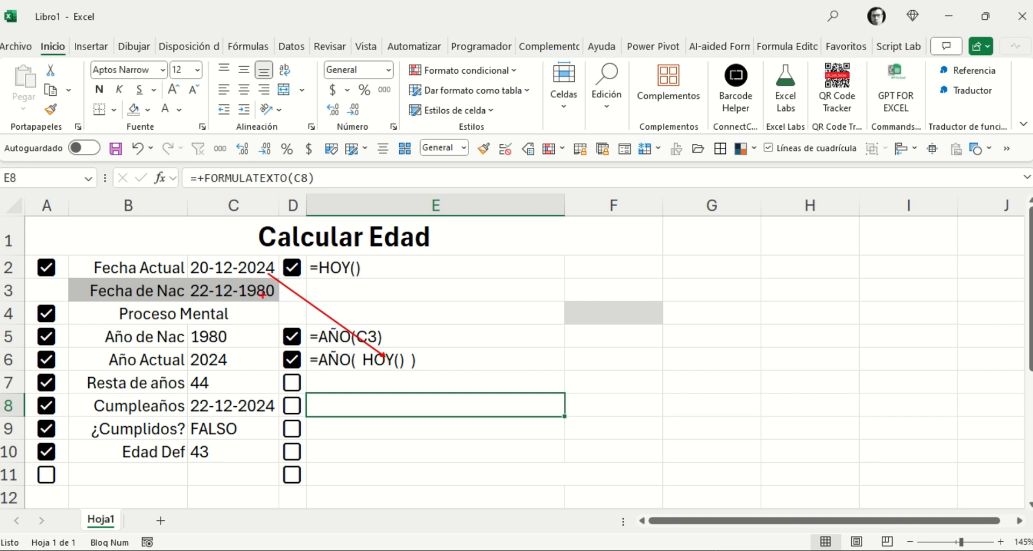
key("Escape")
Step: Tick the checkboxes in D7 and D8 to show the Resta de años and Cumpleaños formulas, checking the year cells C5 and C6
left_click(291, 382)
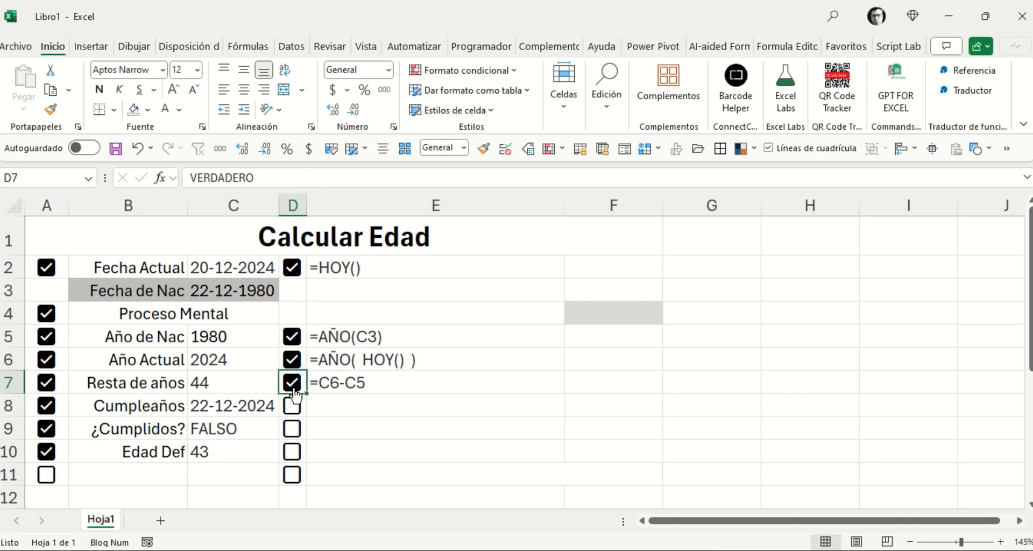
left_click(216, 339)
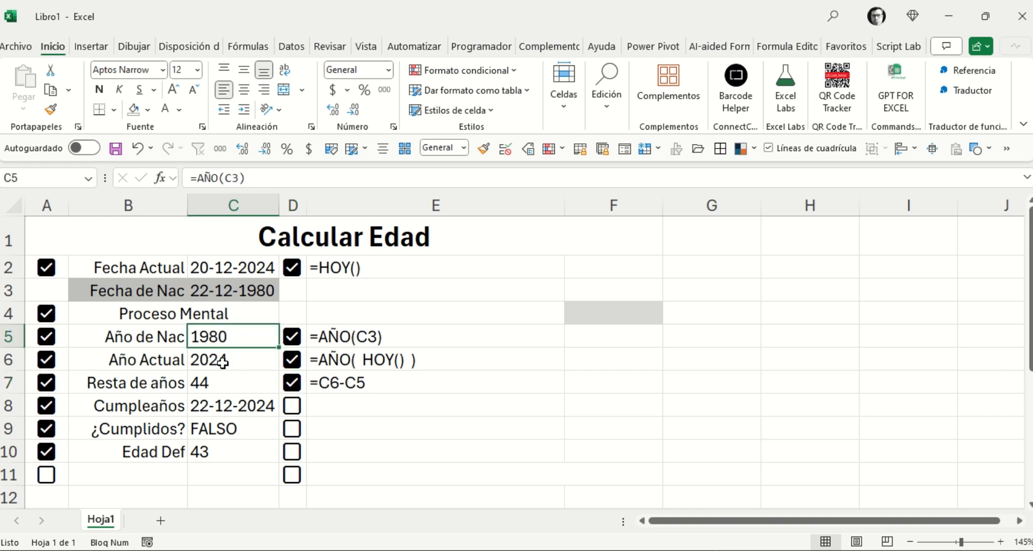
left_click(218, 360)
left_click(217, 339)
left_click(291, 414)
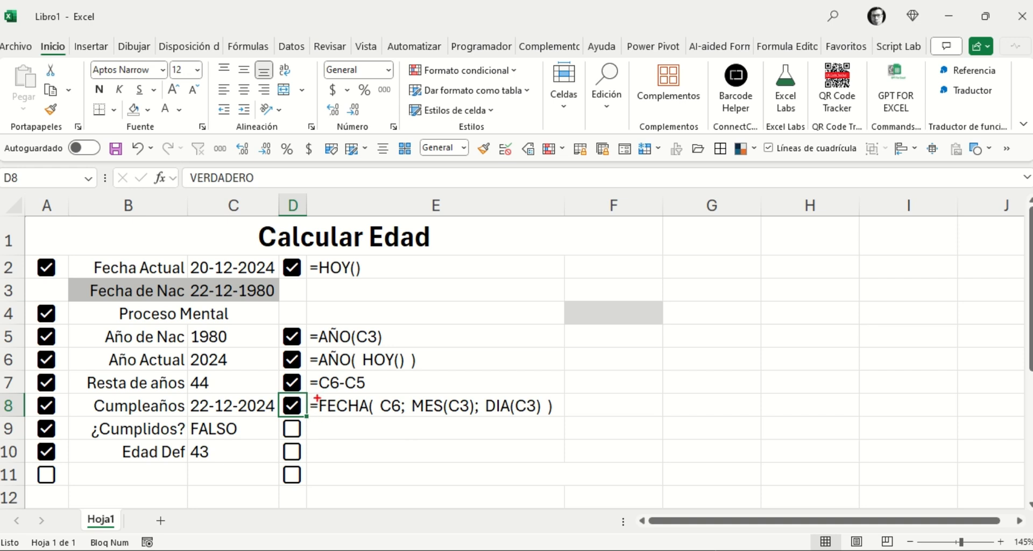
mouse_move(317, 397)
left_mouse_down()
mouse_move(321, 417)
mouse_move(371, 417)
left_mouse_up()
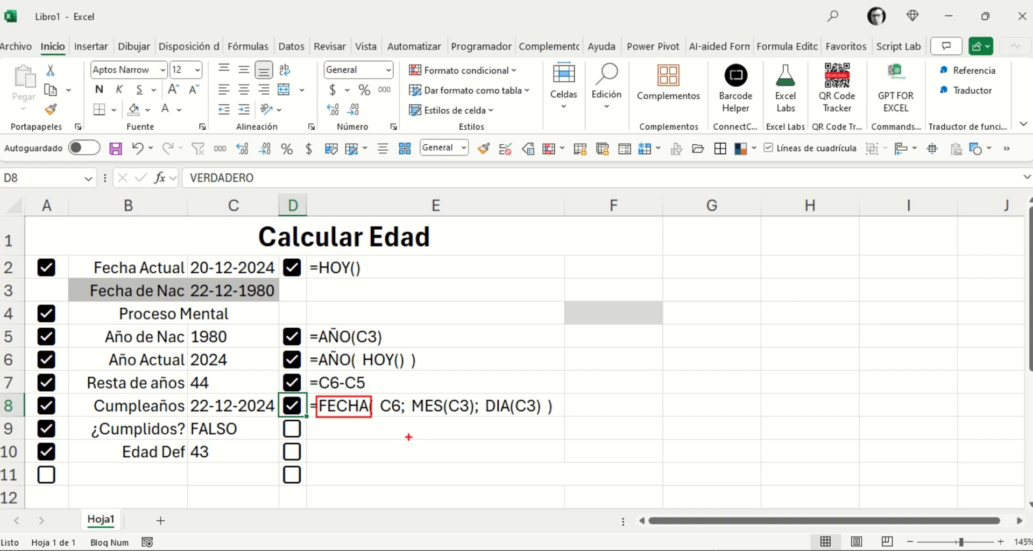
mouse_move(402, 393)
left_mouse_down()
mouse_move(442, 359)
mouse_move(514, 376)
left_mouse_up()
left_click_drag(390, 397, 236, 356)
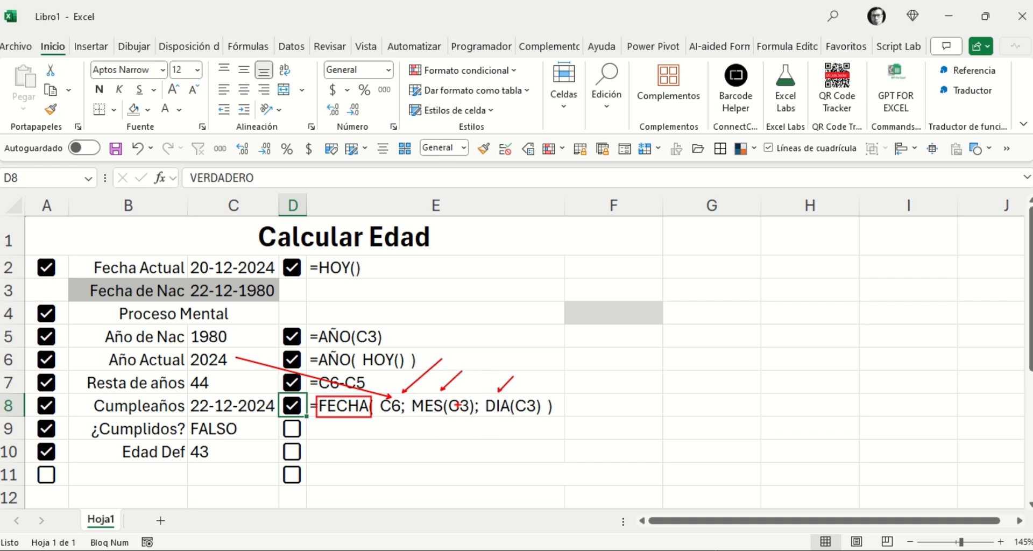
left_click_drag(455, 401, 277, 295)
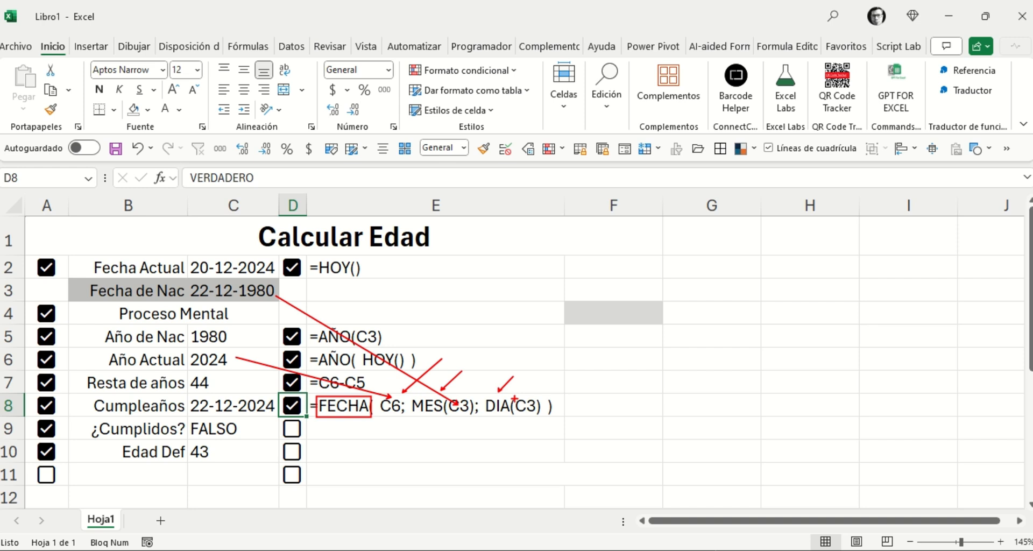
mouse_move(514, 398)
left_mouse_down()
mouse_move(286, 355)
mouse_move(206, 294)
left_mouse_up()
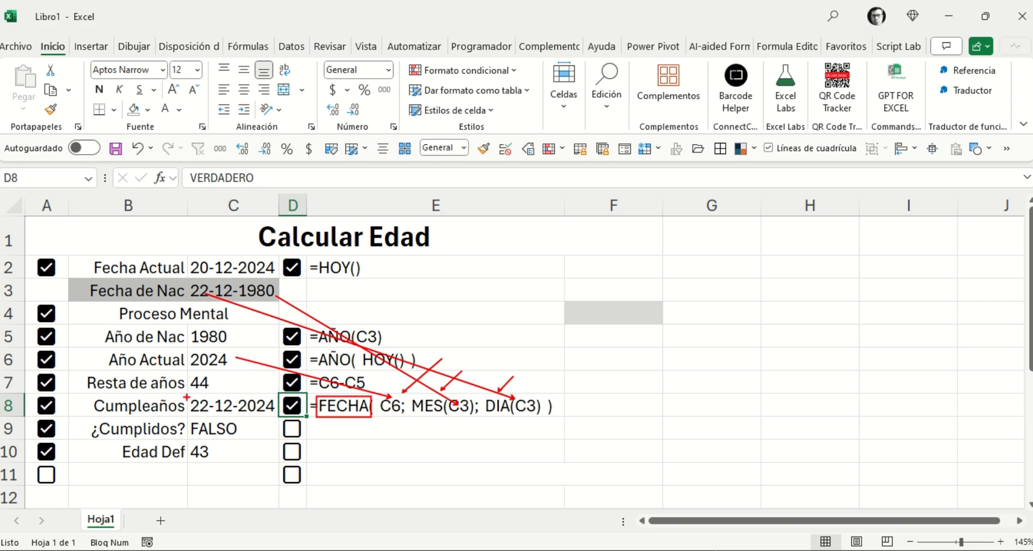
mouse_move(187, 397)
left_mouse_down()
mouse_move(219, 414)
mouse_move(278, 415)
left_mouse_up()
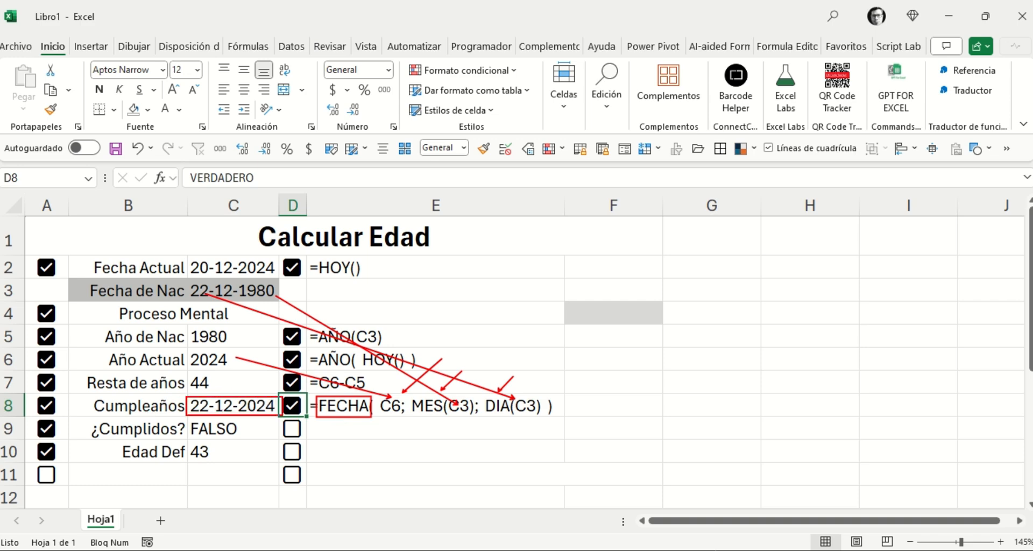
key("Escape")
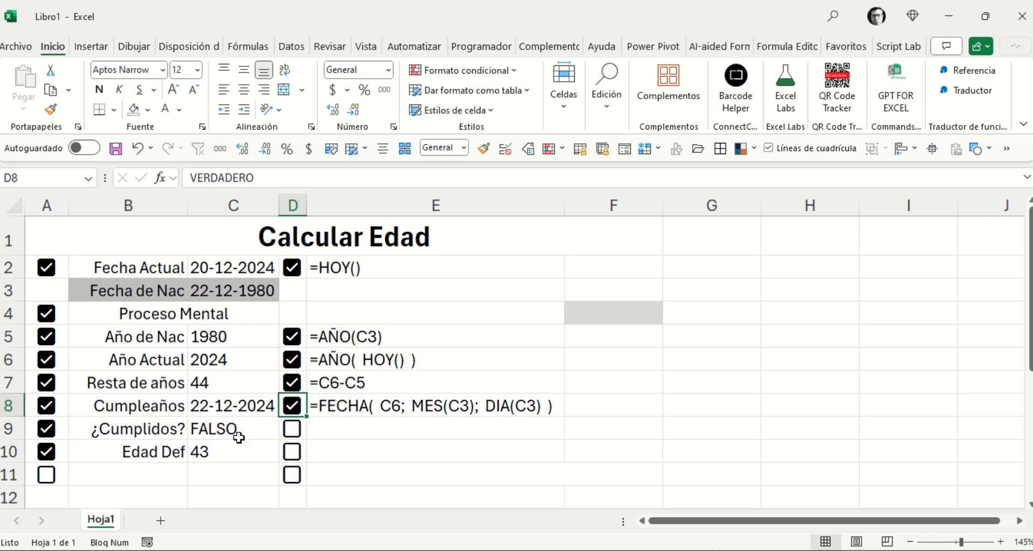
Step: Tick the checkboxes in D9 and D10 to show the ¿Cumplidos? comparison and the Edad Def SI formula
left_click(294, 432)
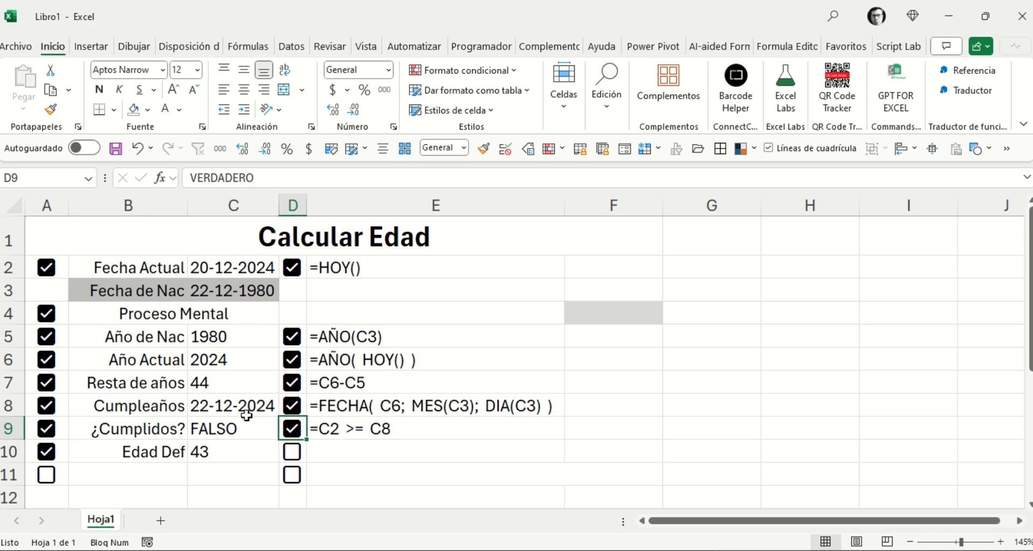
key("ctrl+2")
mouse_move(334, 424)
left_mouse_down()
mouse_move(295, 405)
mouse_move(254, 277)
left_mouse_up()
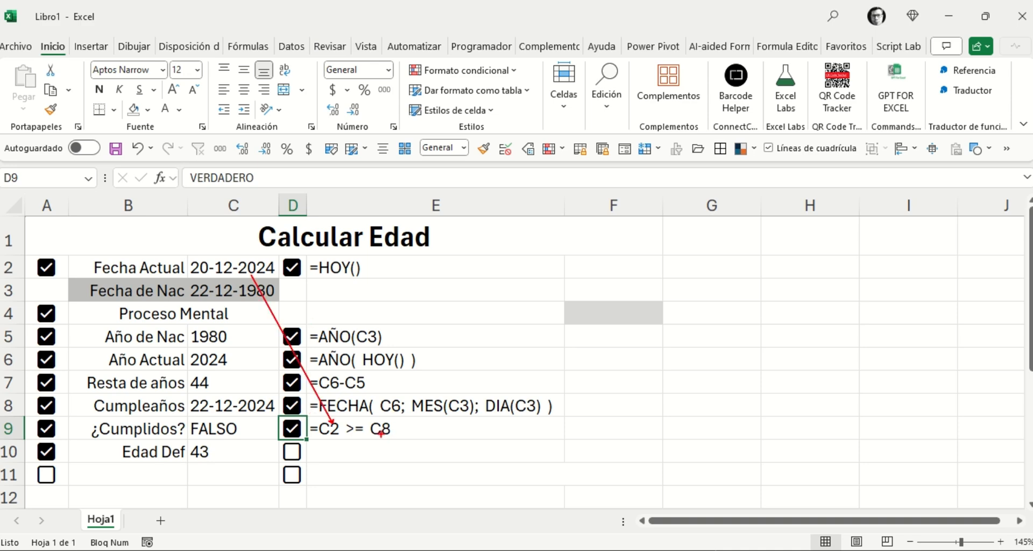
mouse_move(378, 434)
left_mouse_down()
mouse_move(240, 404)
mouse_move(280, 407)
mouse_move(272, 404)
left_mouse_up()
key("Escape")
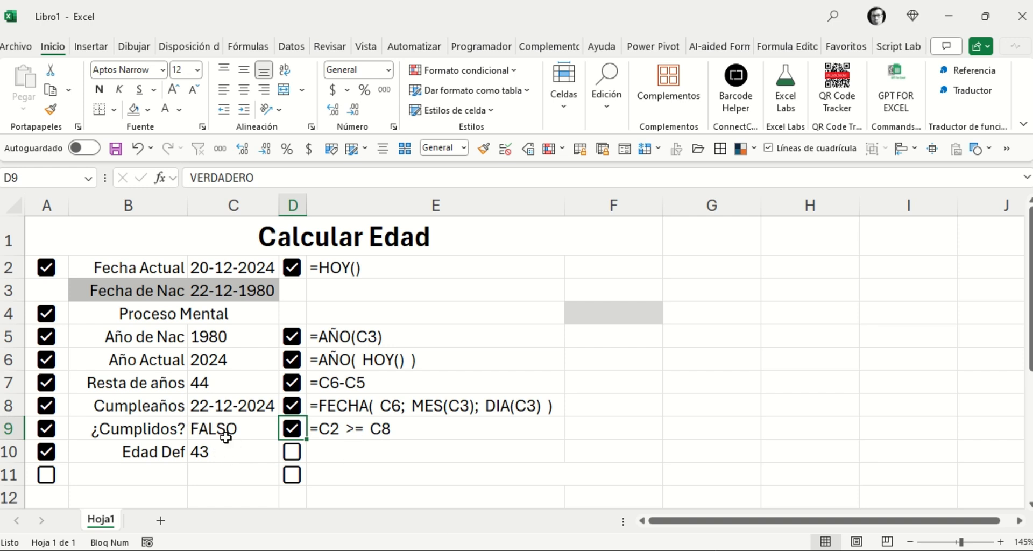
left_click(292, 452)
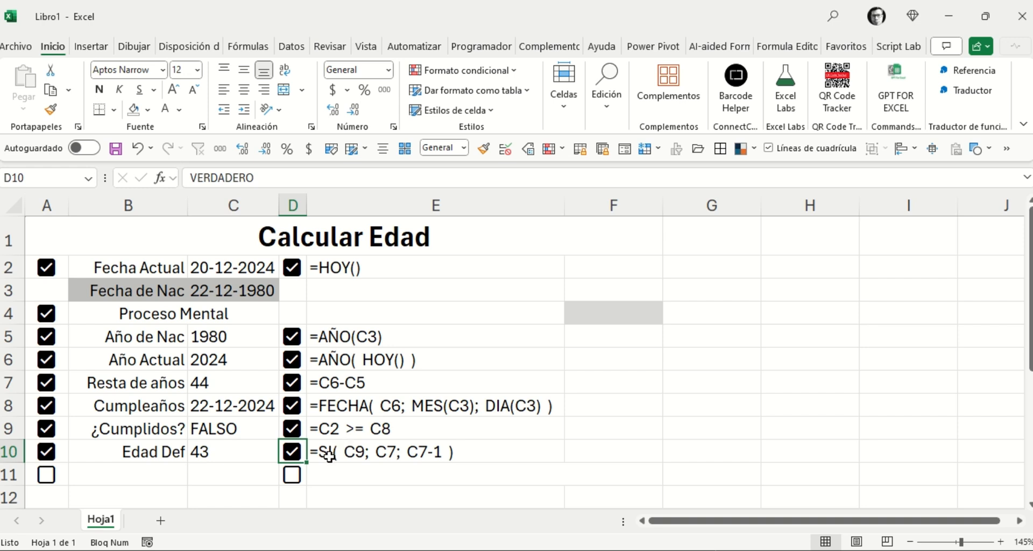
left_click_drag(350, 452, 251, 426)
left_click_drag(394, 445, 223, 381)
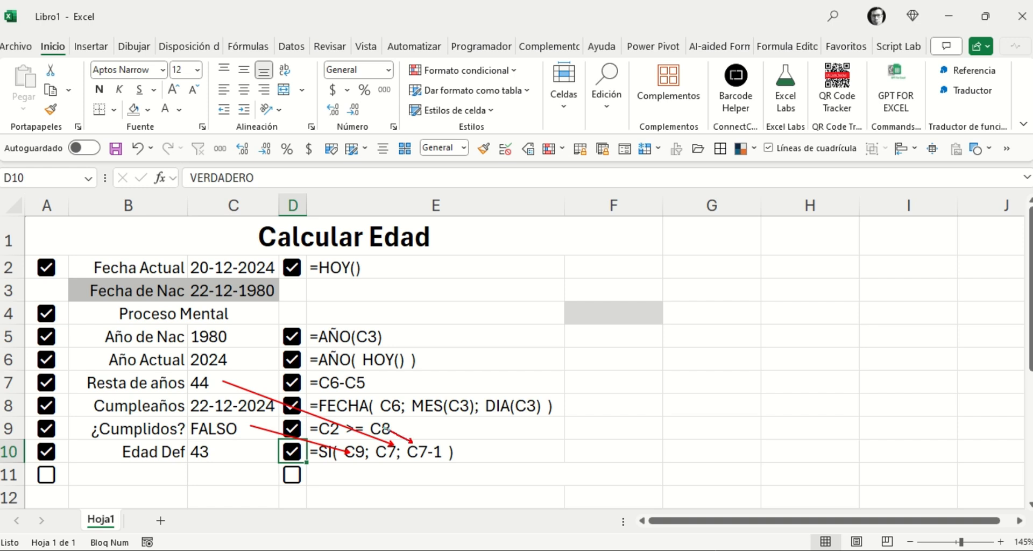
left_click_drag(413, 442, 210, 378)
left_click_drag(430, 441, 448, 462)
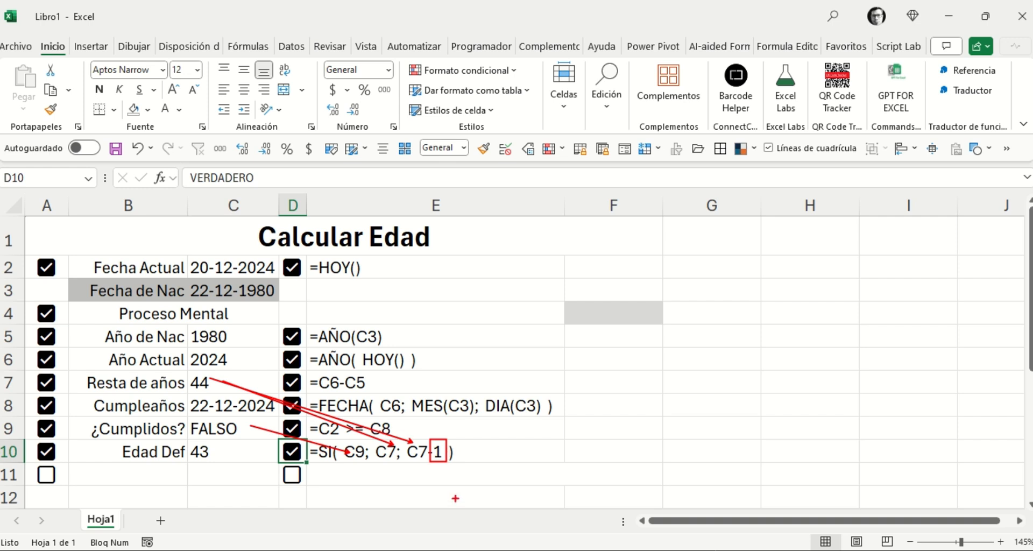
Step: Replace the Fecha de Nac in C3 with a birthday already passed this year, and check the ¿Cumplidos? and Edad Def cells
key("Escape")
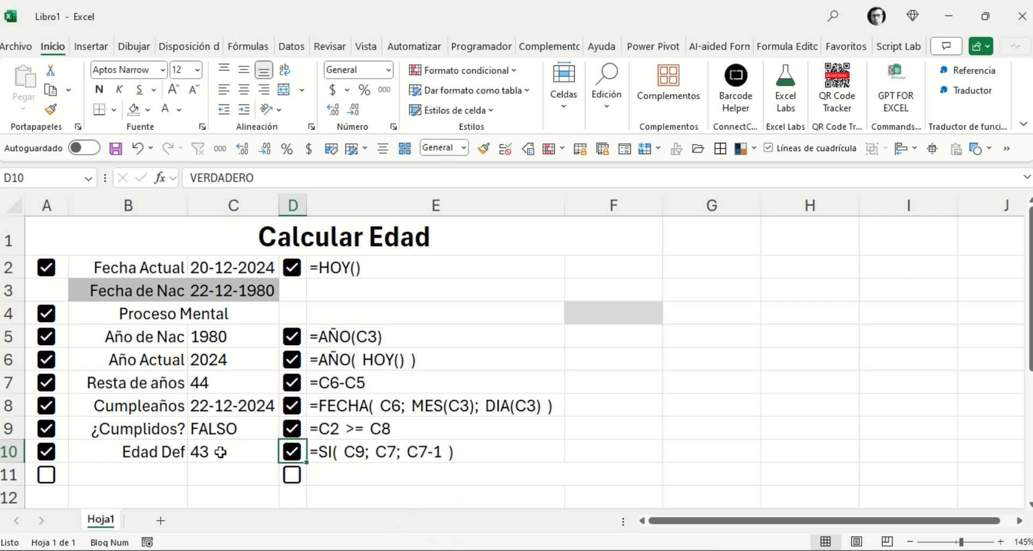
left_click(228, 271)
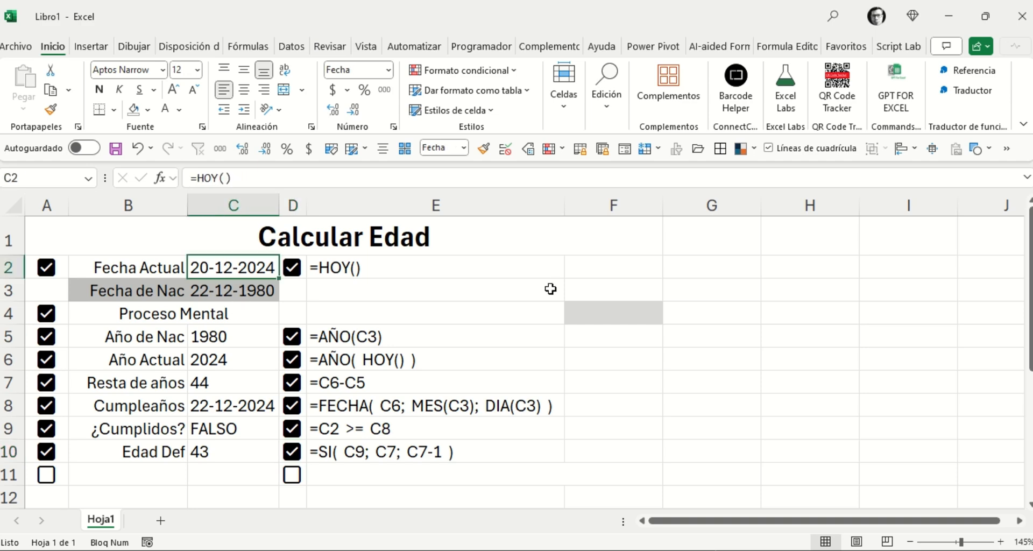
type("18")
key("Escape")
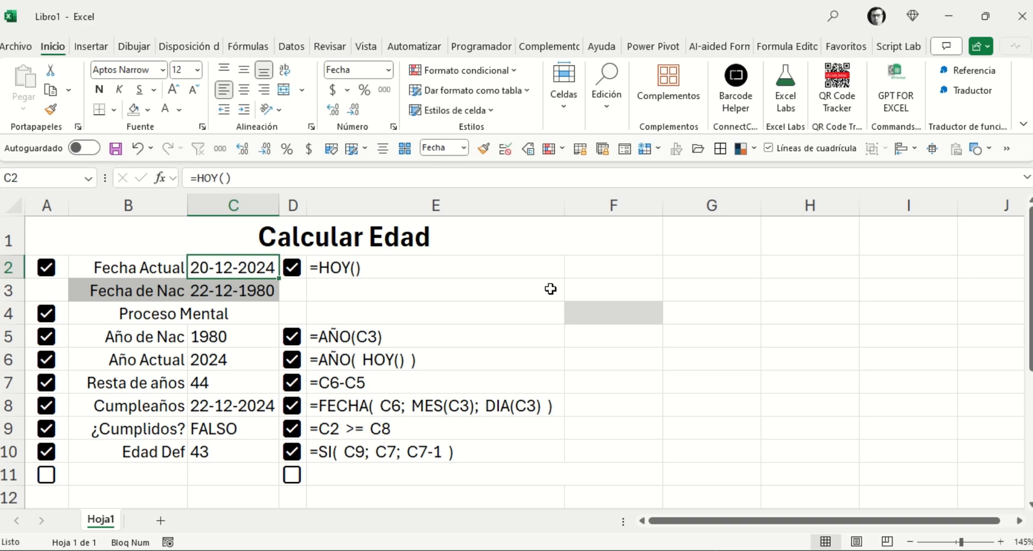
key("Down")
type("18-12")
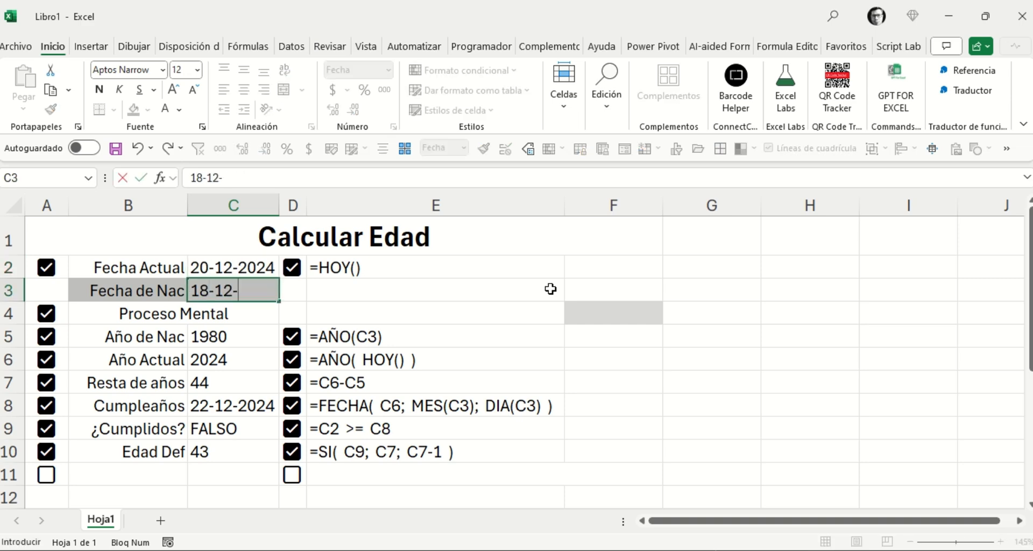
type("-1980")
key("Return")
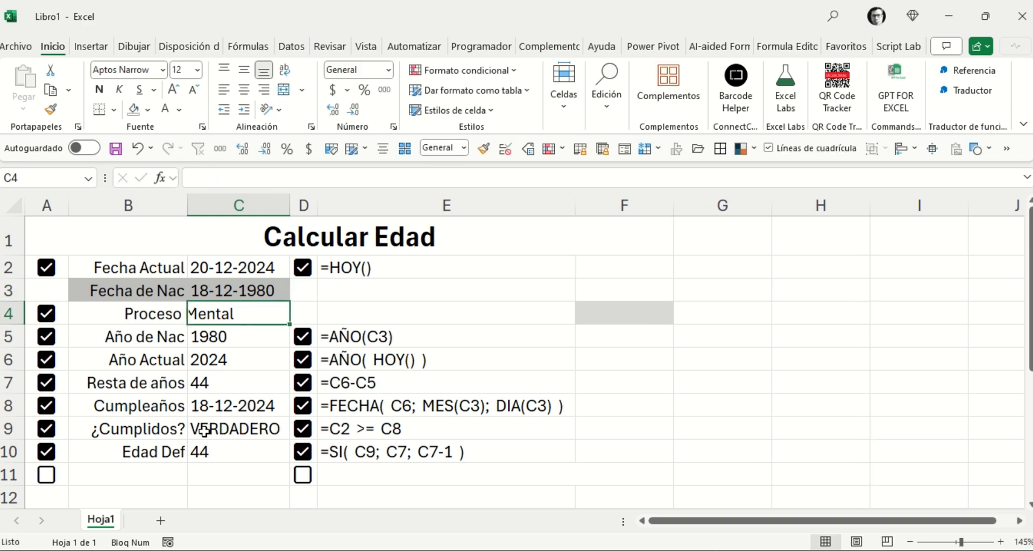
left_click(203, 429)
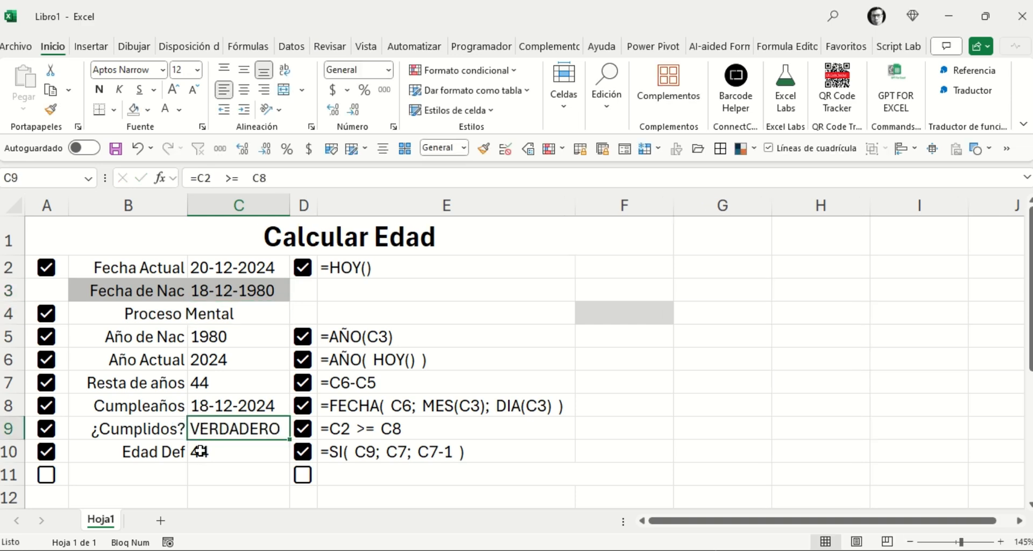
left_click(203, 454)
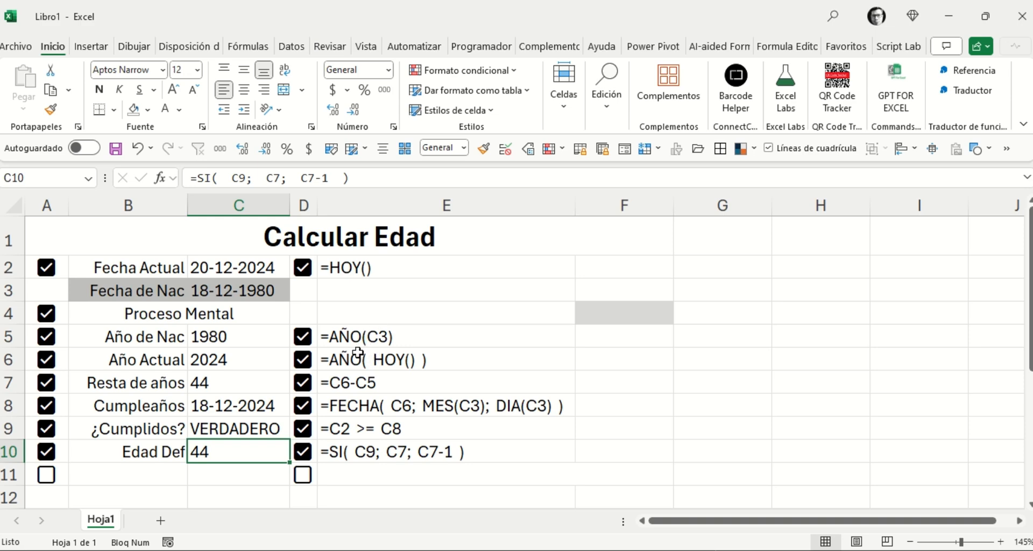
left_click_drag(226, 343, 219, 445)
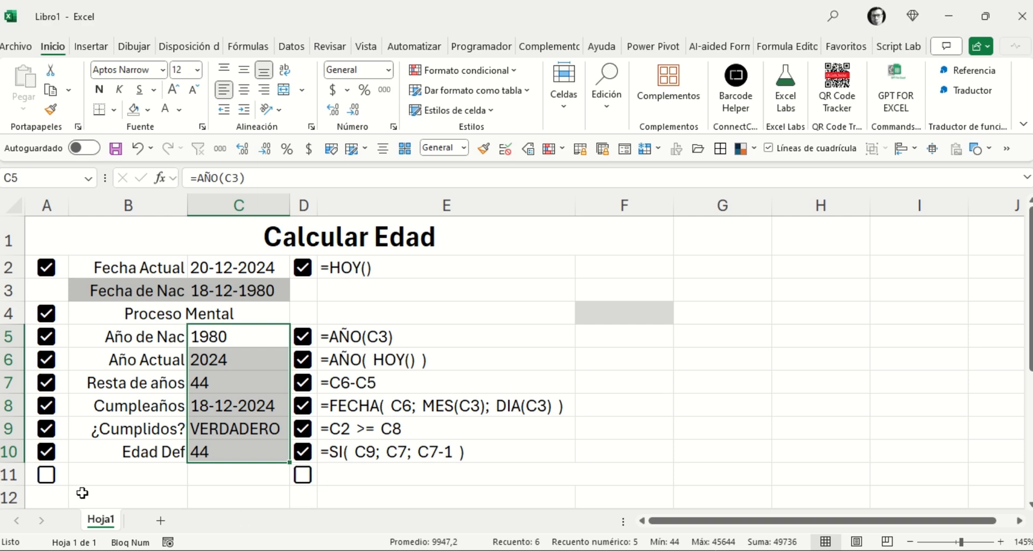
Step: Reveal the LET() row by ticking the checkbox in A11, and fill cell C11 with light grey
left_click(47, 475)
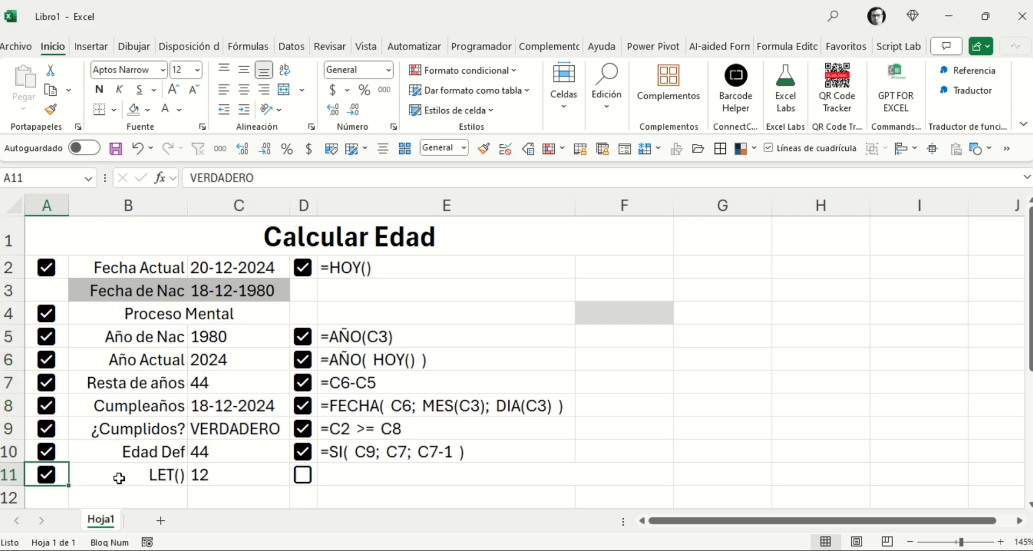
left_click(216, 473)
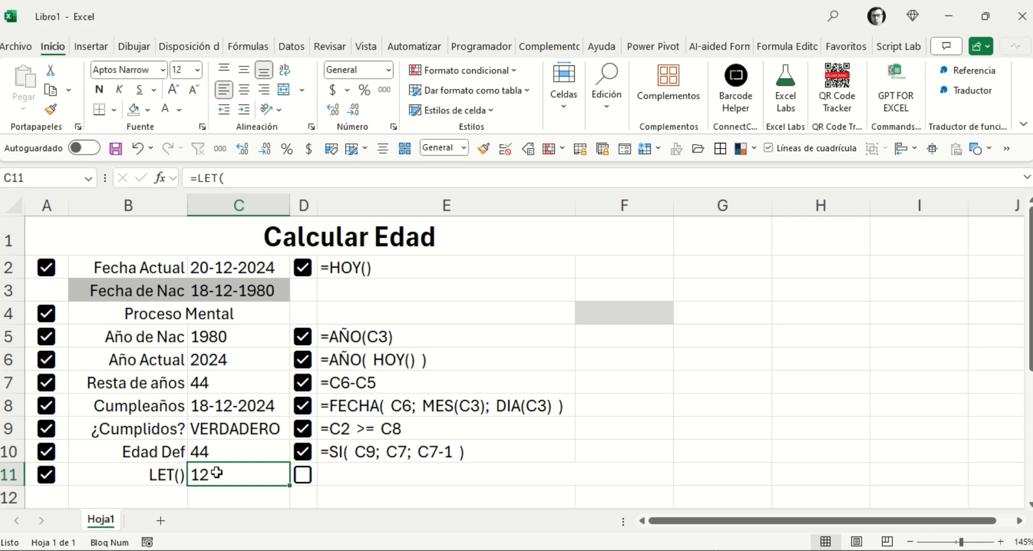
left_click(147, 110)
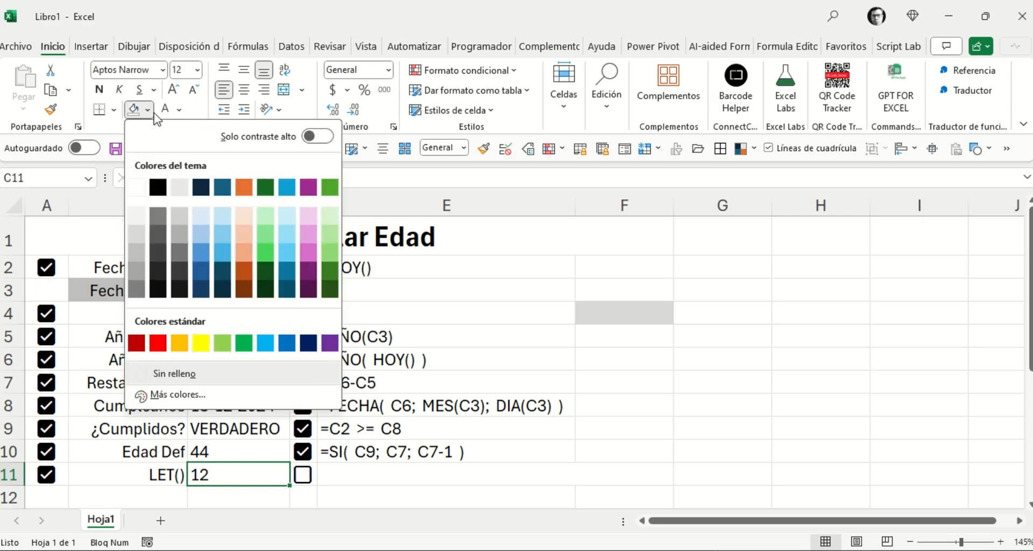
left_click(138, 231)
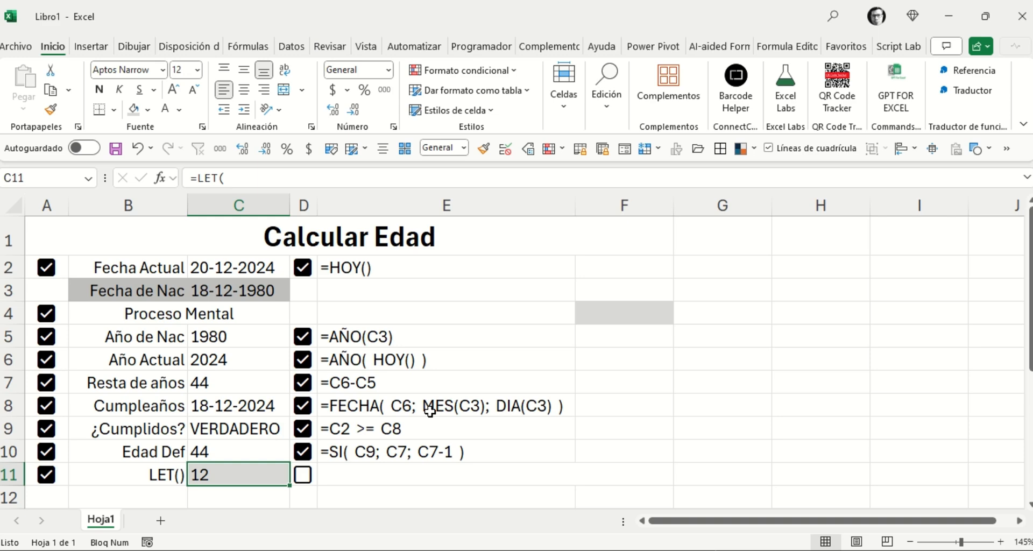
Step: Examine the LET formula in C11, marking the names _A and _B, their values and the final calculation, and leave it unchanged
scroll(284, 489, "down", 1)
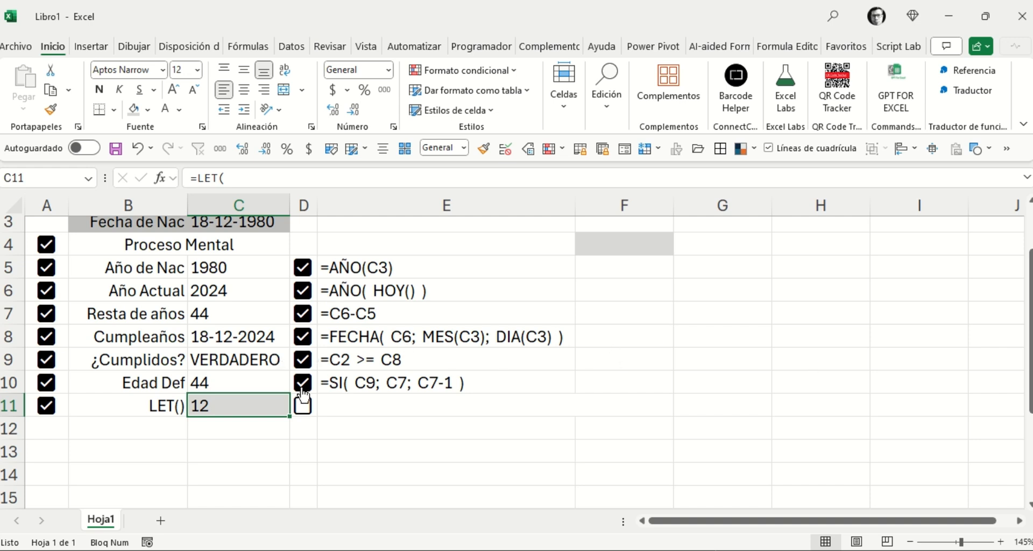
double_click(238, 411)
scroll(306, 442, "down", 1)
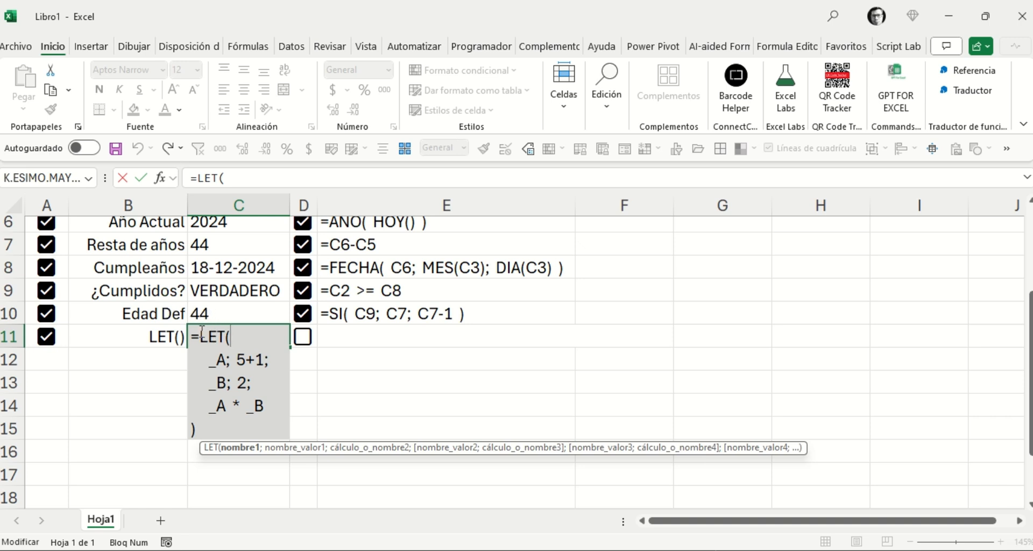
left_click_drag(202, 332, 235, 335)
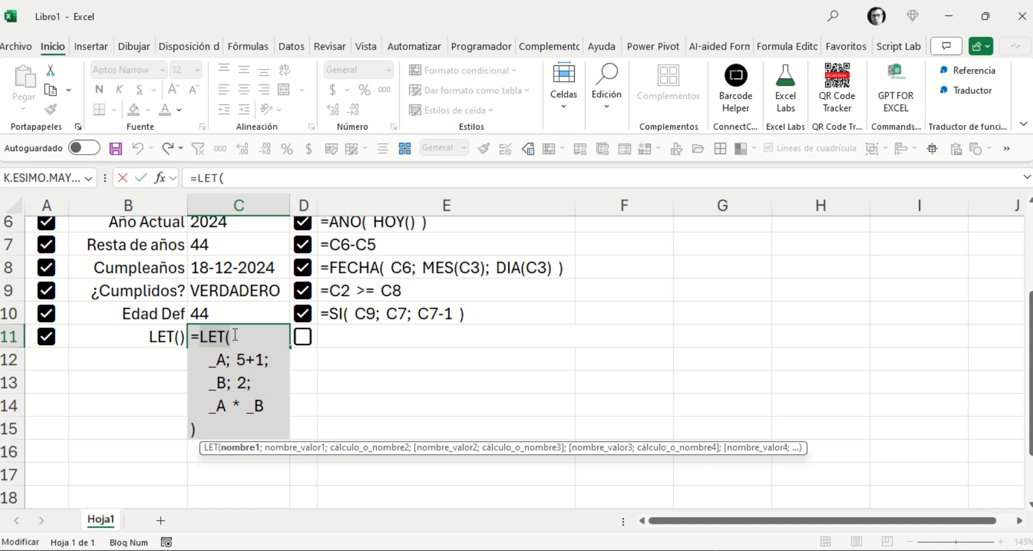
left_click(235, 335)
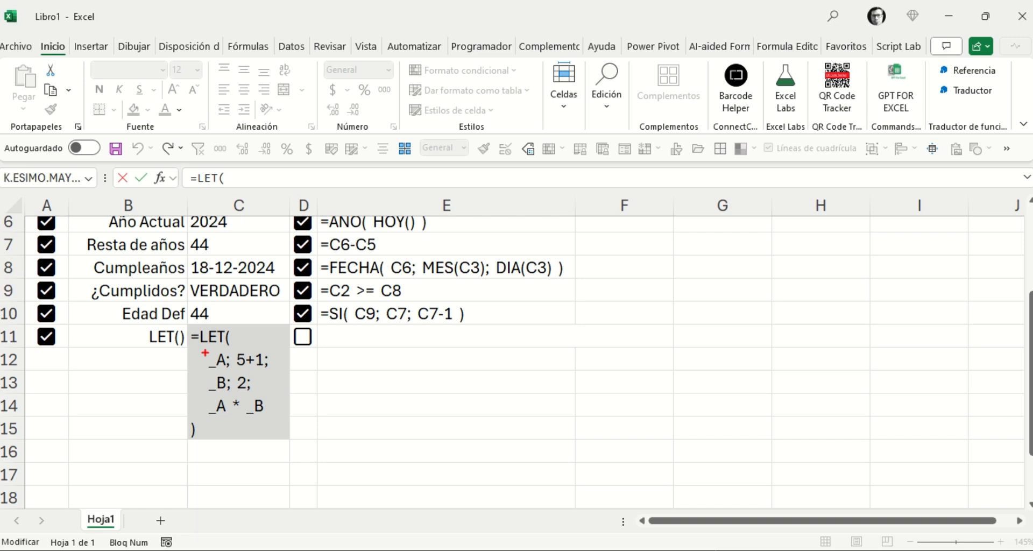
left_click_drag(205, 352, 232, 372)
key("ctrl+z")
mouse_move(233, 349)
left_mouse_down()
mouse_move(237, 366)
mouse_move(273, 371)
mouse_move(264, 370)
left_mouse_up()
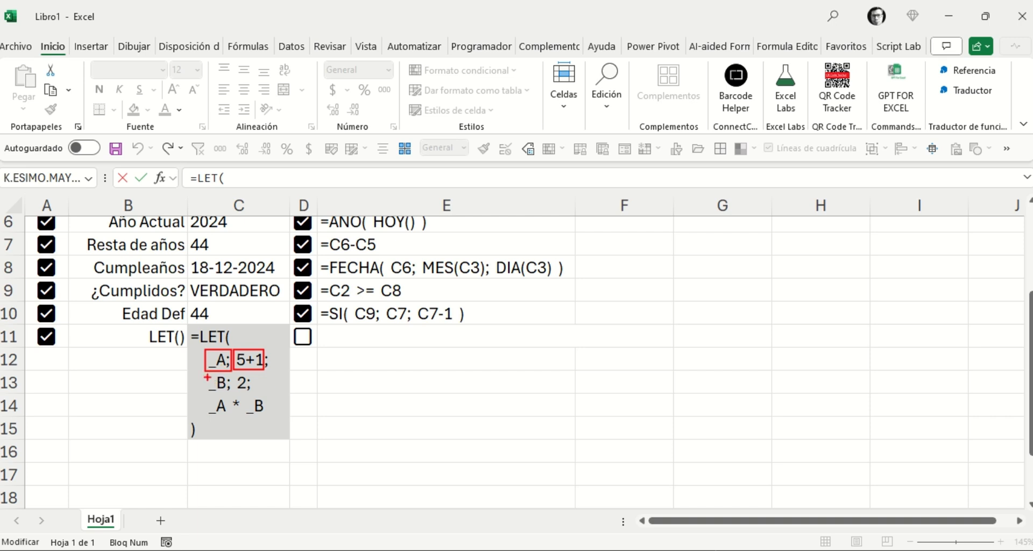
mouse_move(207, 377)
left_mouse_down()
mouse_move(212, 396)
mouse_move(232, 393)
left_mouse_up()
left_click_drag(235, 373, 249, 396)
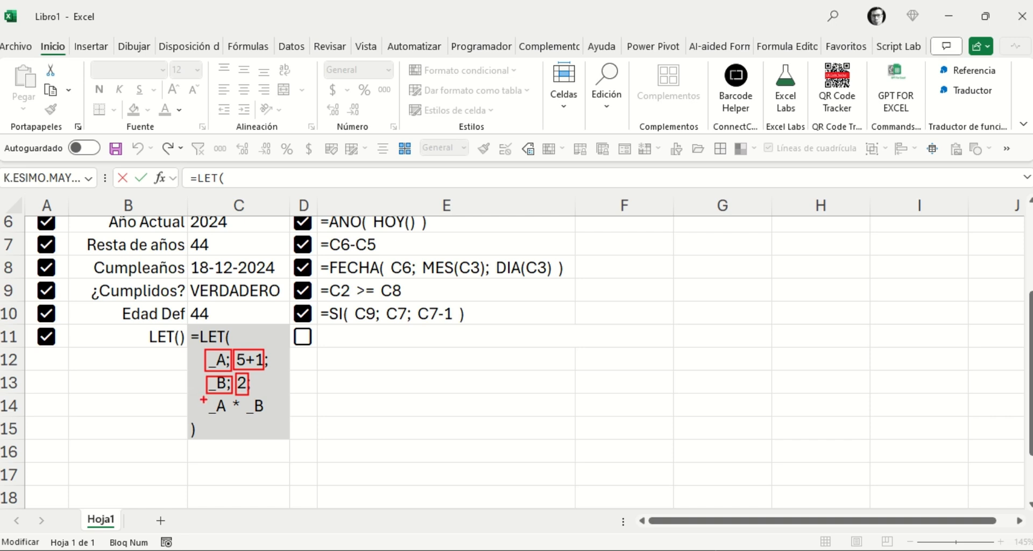
mouse_move(203, 399)
left_mouse_down()
mouse_move(221, 419)
mouse_move(273, 418)
left_mouse_up()
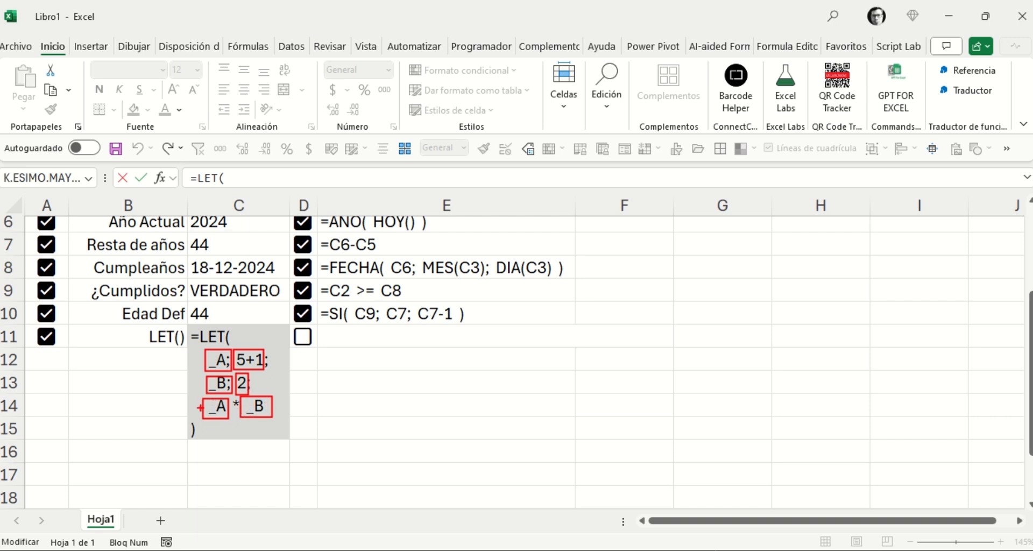
mouse_move(201, 407)
left_mouse_down()
mouse_move(178, 407)
mouse_move(182, 364)
mouse_move(210, 364)
mouse_move(274, 405)
mouse_move(248, 384)
left_mouse_up()
key("Escape")
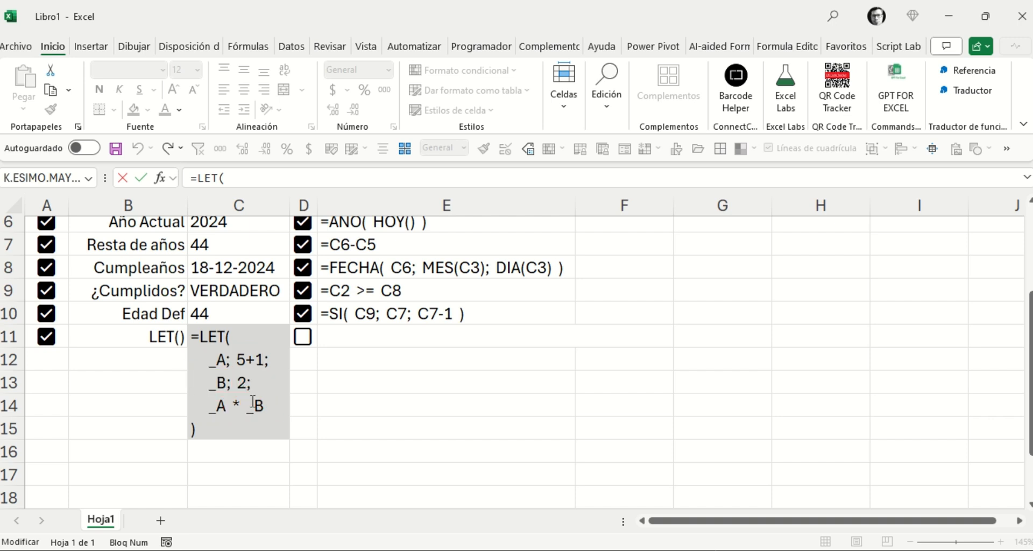
left_click(330, 408)
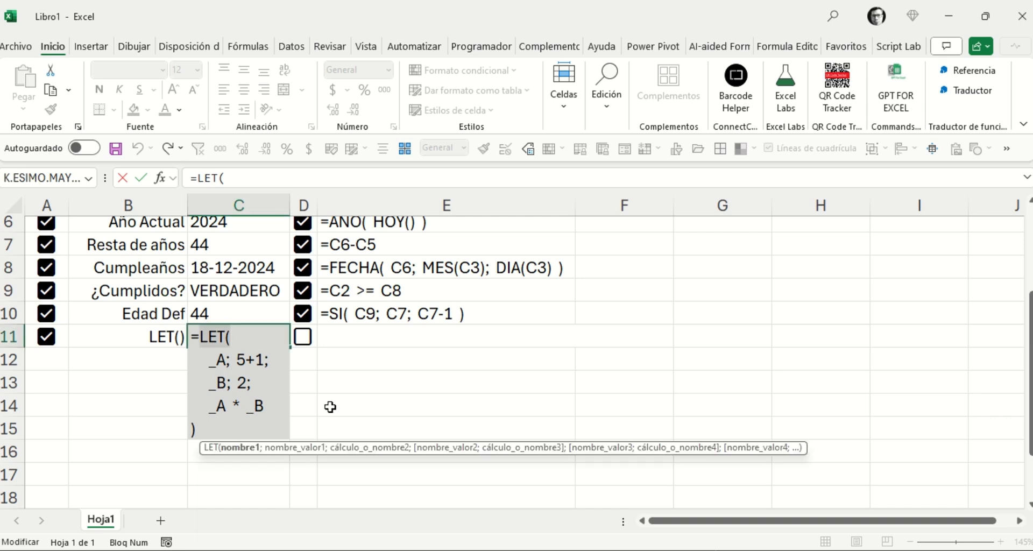
key("Escape")
left_click(287, 424)
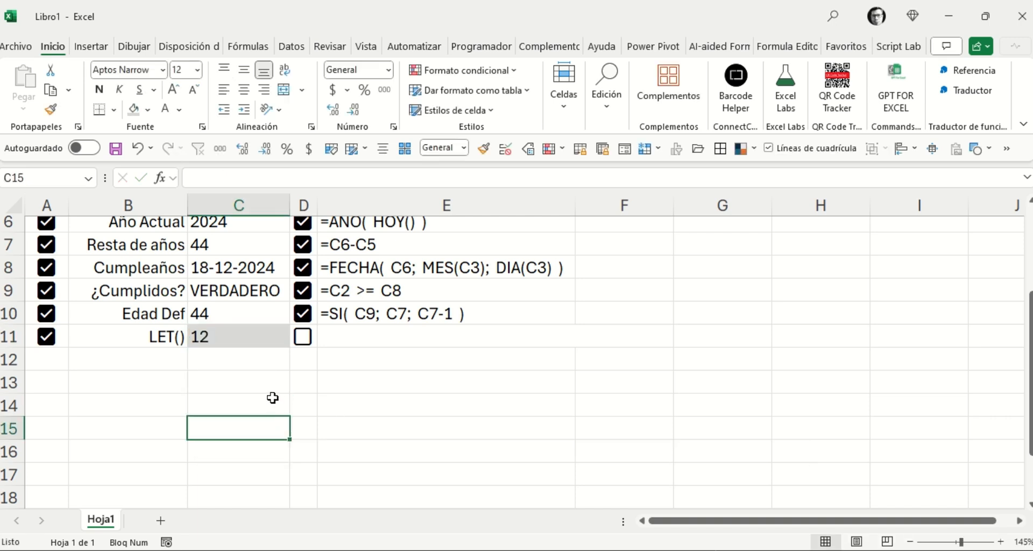
Step: Tick the checkbox in D11 to show the formula behind the LET() example
left_click(303, 338)
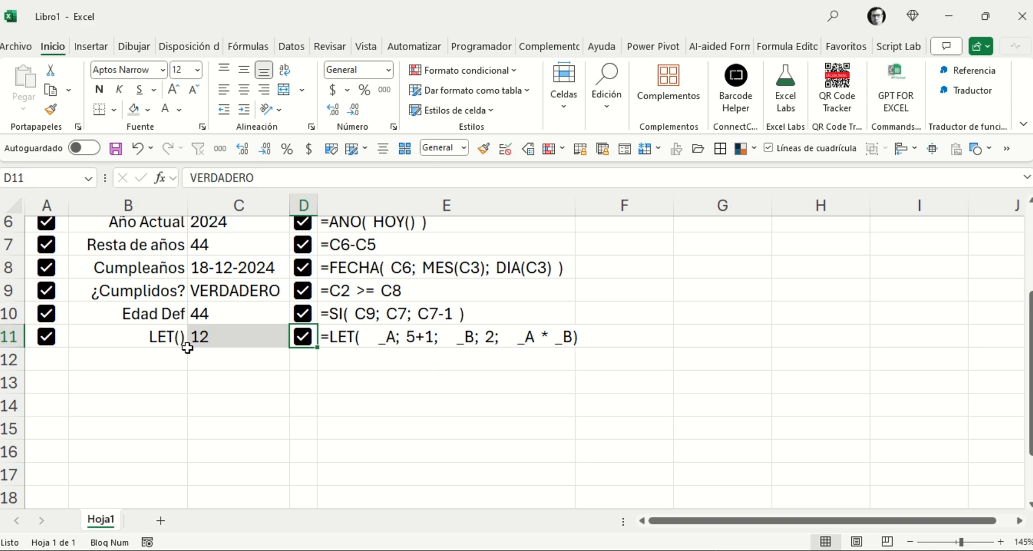
scroll(511, 419, "up", 2)
scroll(520, 422, "down", 1)
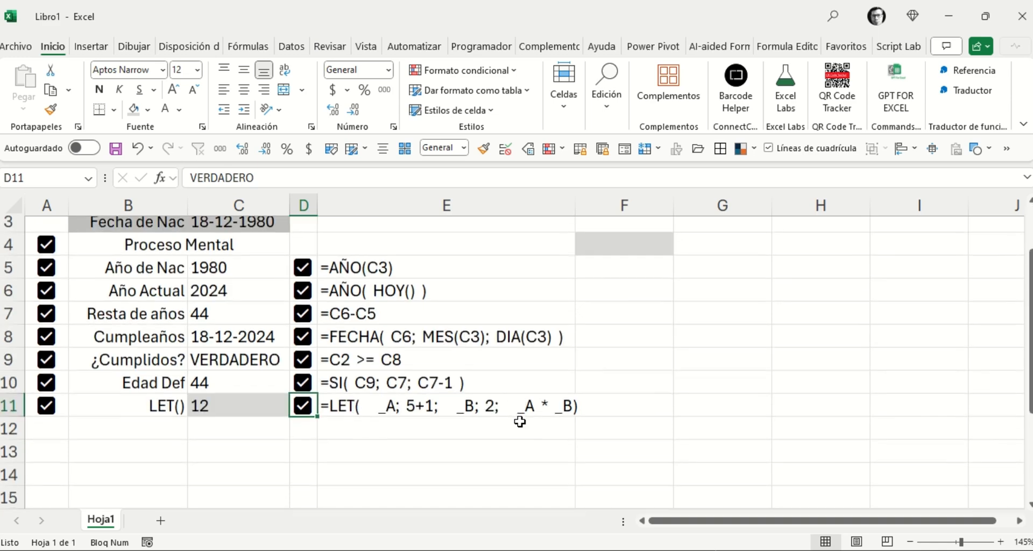
scroll(521, 420, "up", 1)
scroll(526, 406, "down", 1)
Step: Start a multi-line LET formula in F4 with its closing parenthesis on a separate line, and try to confirm it while empty
left_click(640, 248)
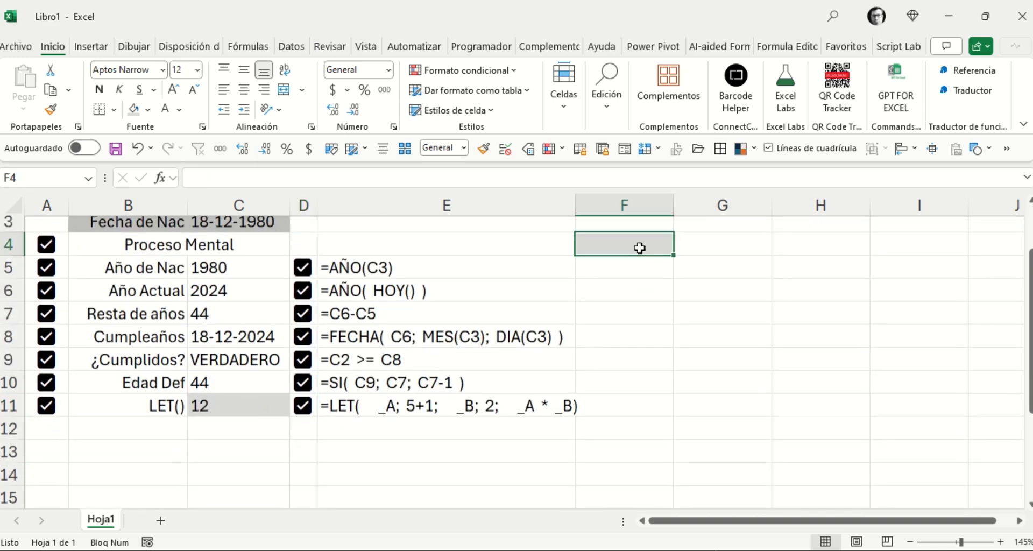
type("=")
key("BackSpace")
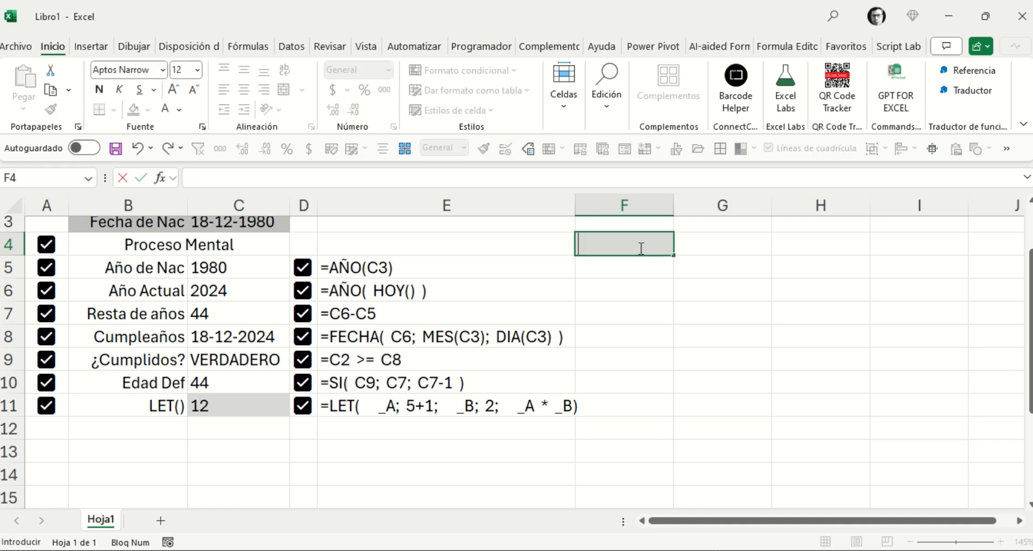
type("=")
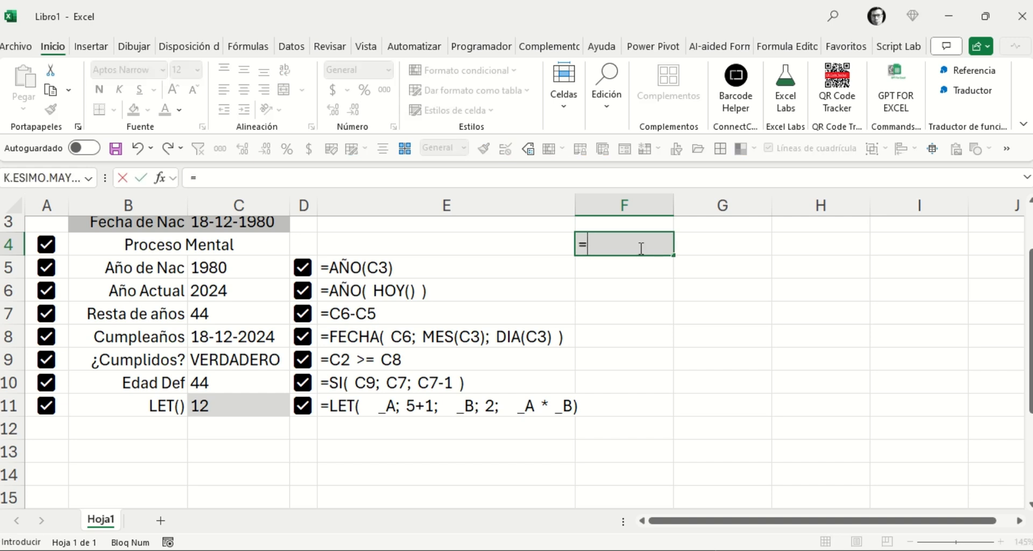
type("LET(")
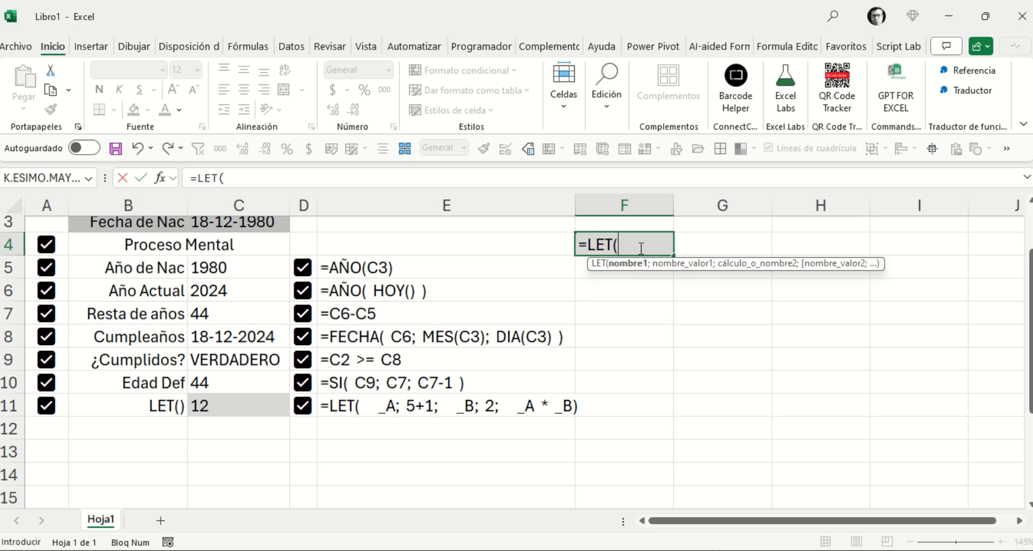
key("alt+Return")
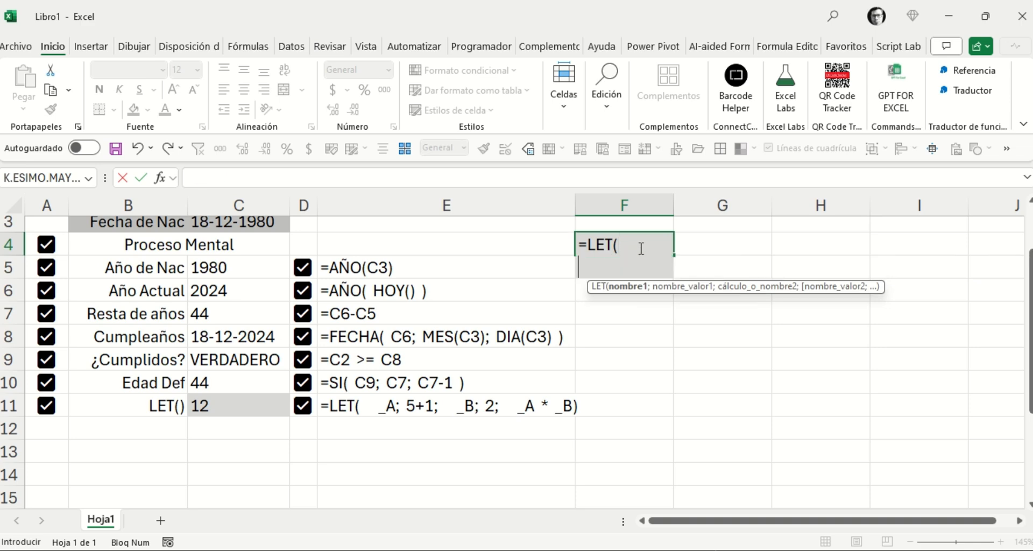
key("alt+Return")
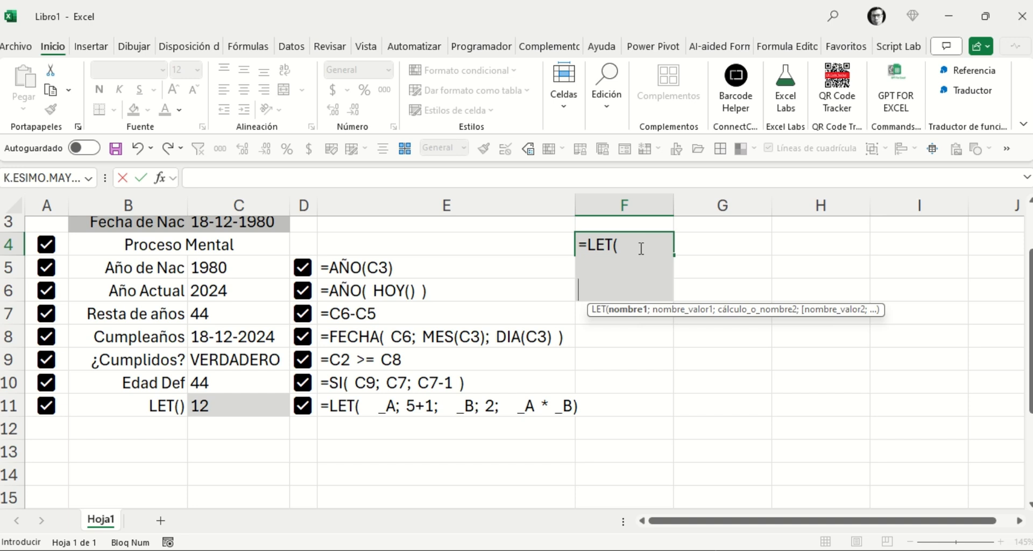
type(")")
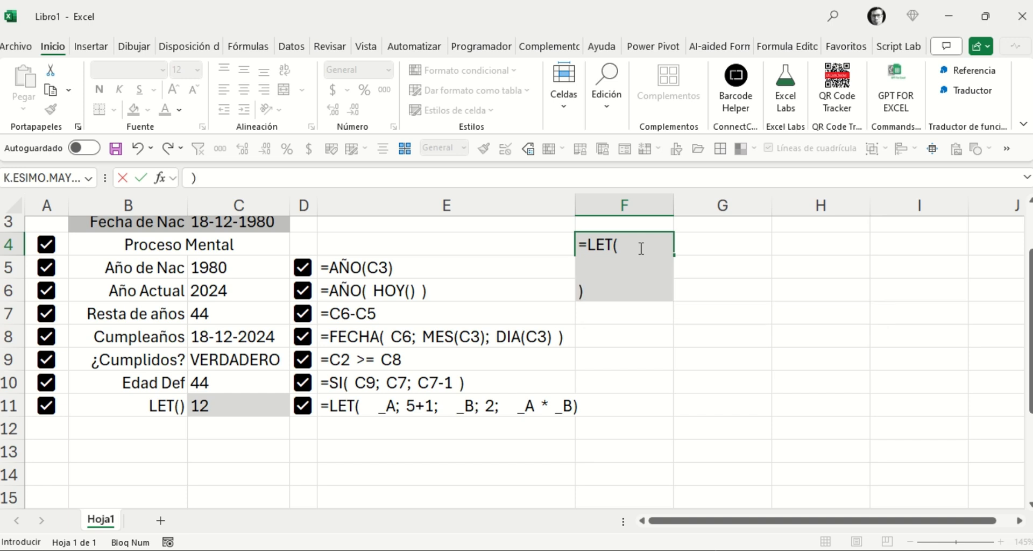
key("Return")
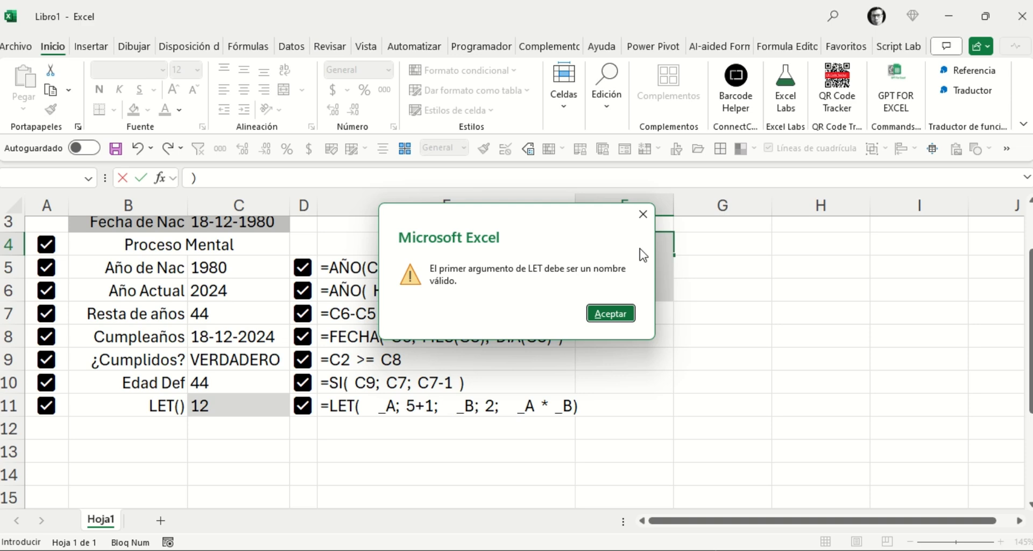
key("Return")
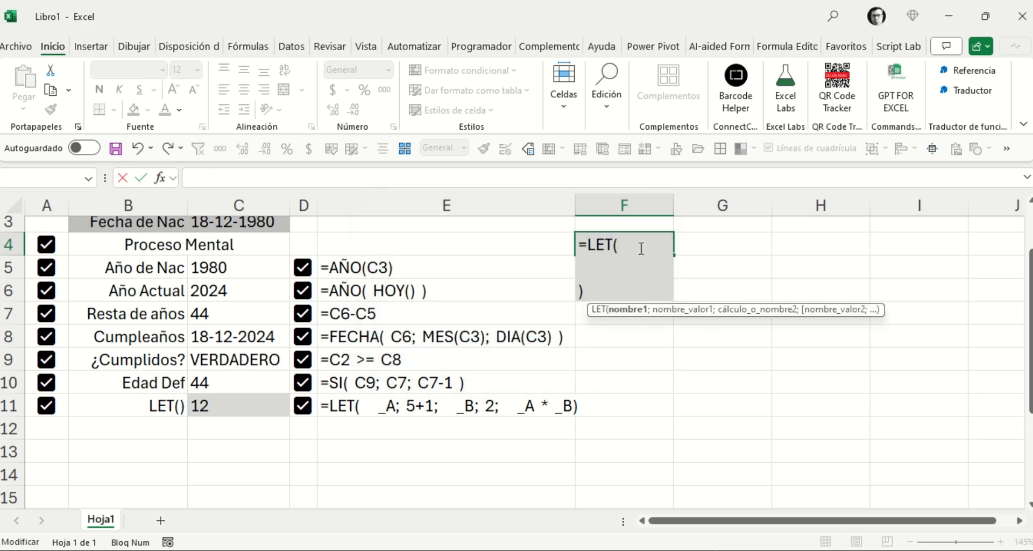
Step: Add blank lines inside the LET formula in F4 and enter _Ynac as its first name on an indented line
key("alt+Return")
key("alt+Return")
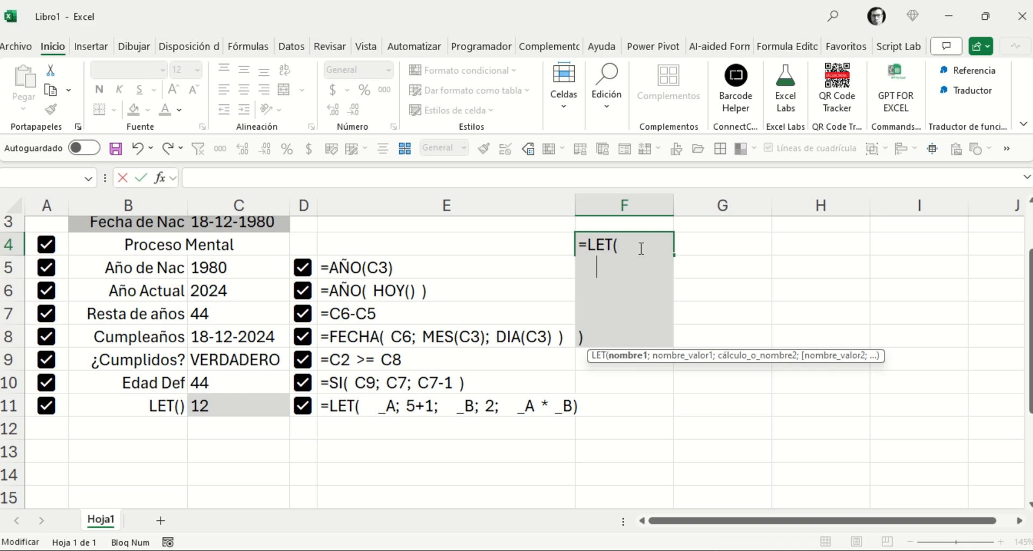
type("_YNac")
key("BackSpace")
key("BackSpace")
key("BackSpace")
type("nac;")
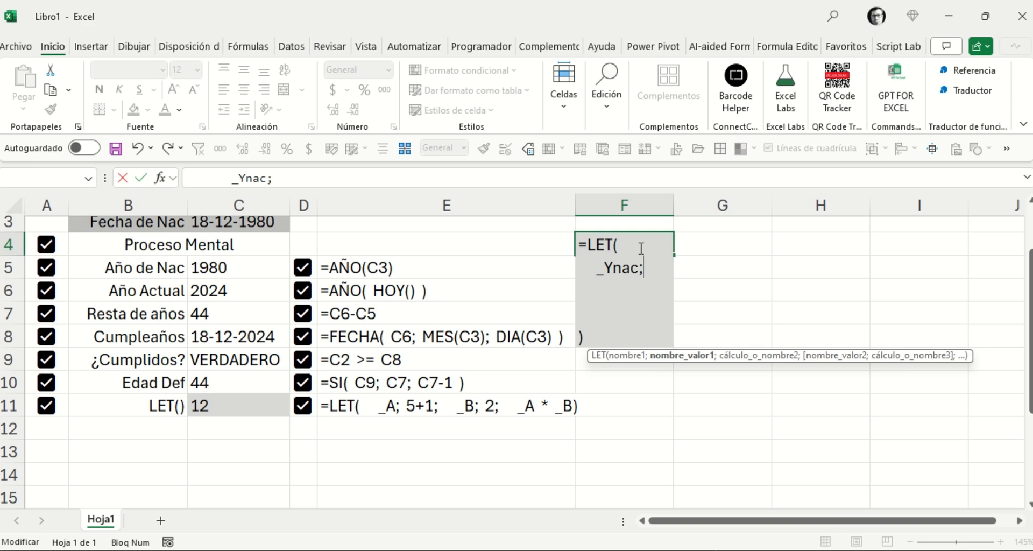
Step: Give _Ynac the value AÑO($C$3), with an absolute reference to the birth date, and confirm the formula
type("año")
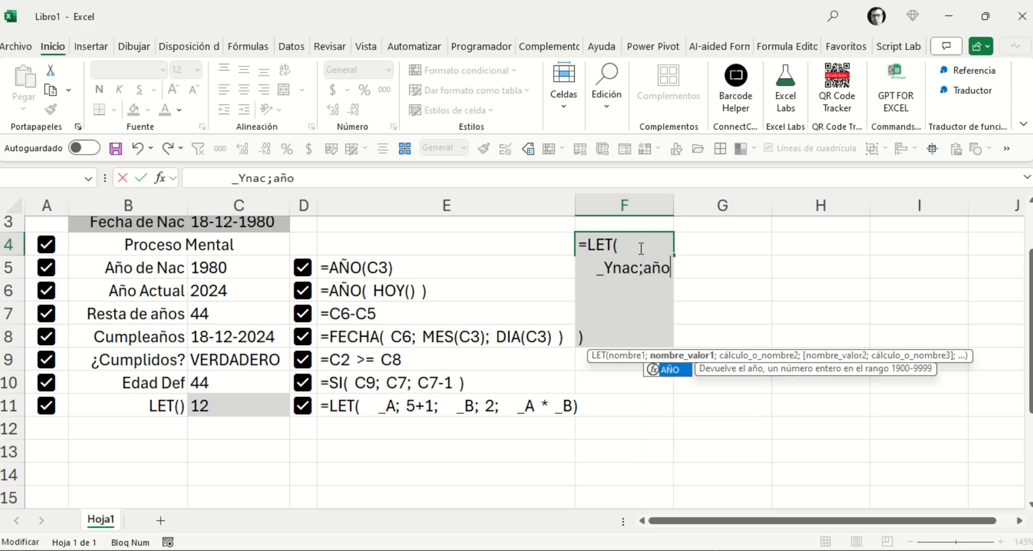
key("Tab")
scroll(239, 397, "up", 1)
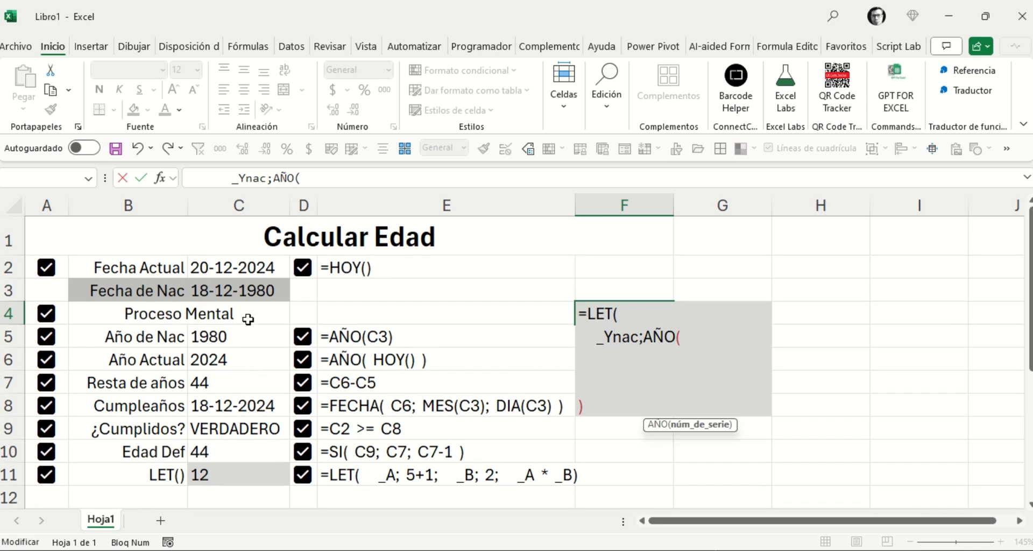
left_click(236, 289)
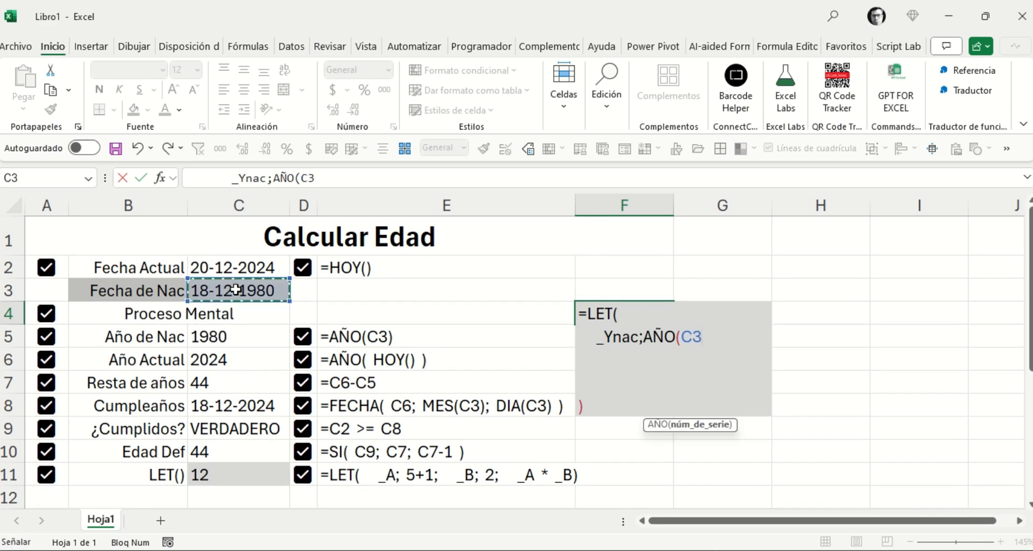
key("F4")
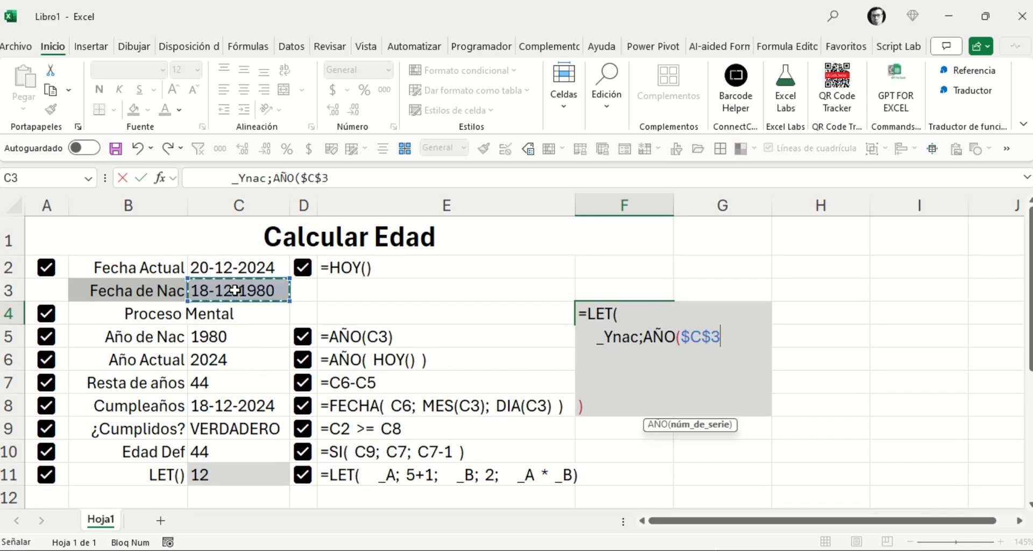
type(")")
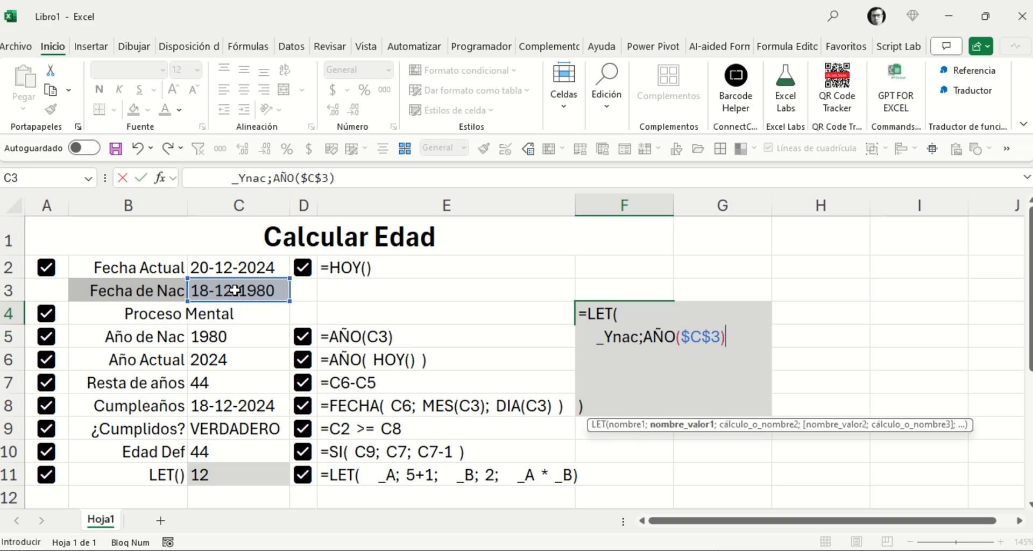
type(";")
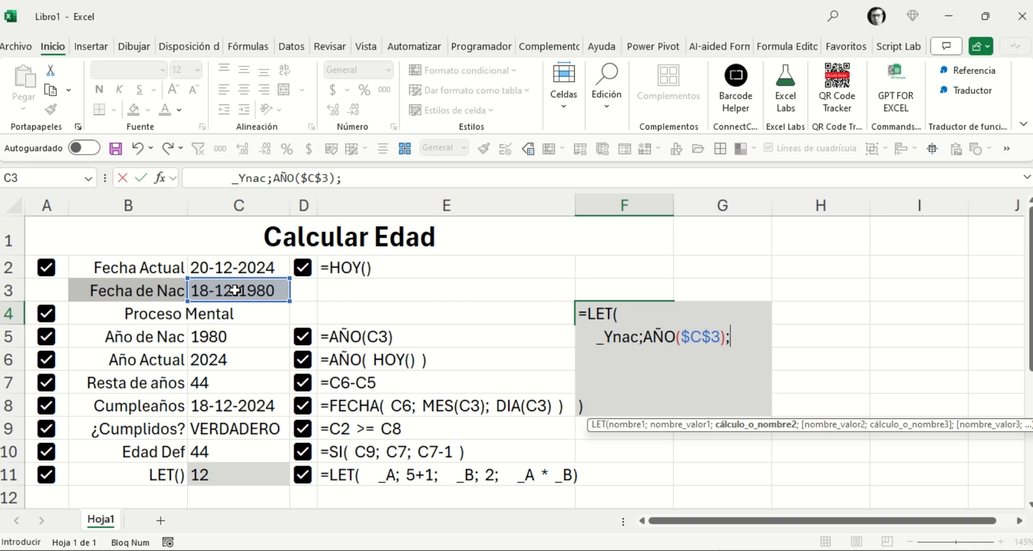
key("shift+Return")
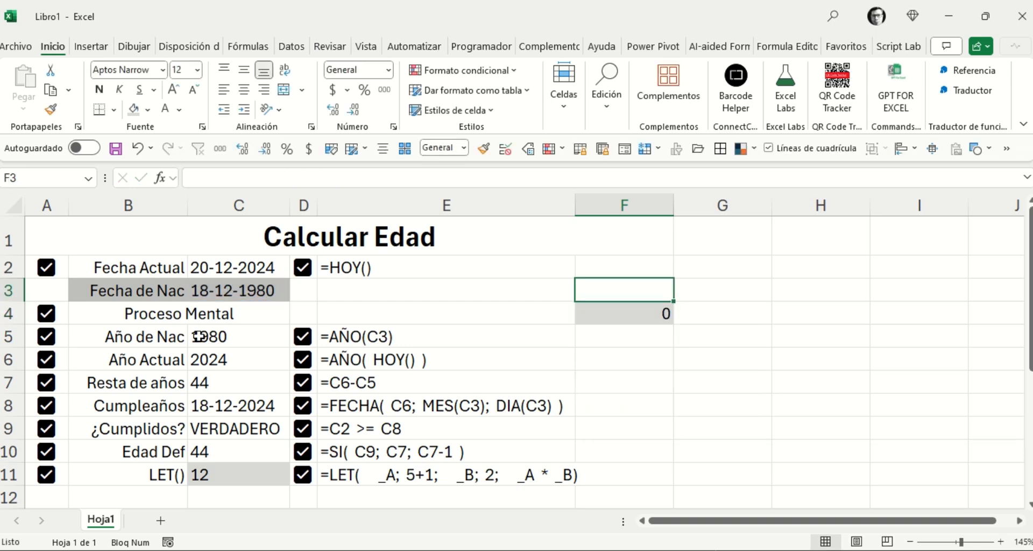
Step: Add _Ynac as the final calculation of the LET formula in F4, on its own line below the definition, and confirm
double_click(626, 320)
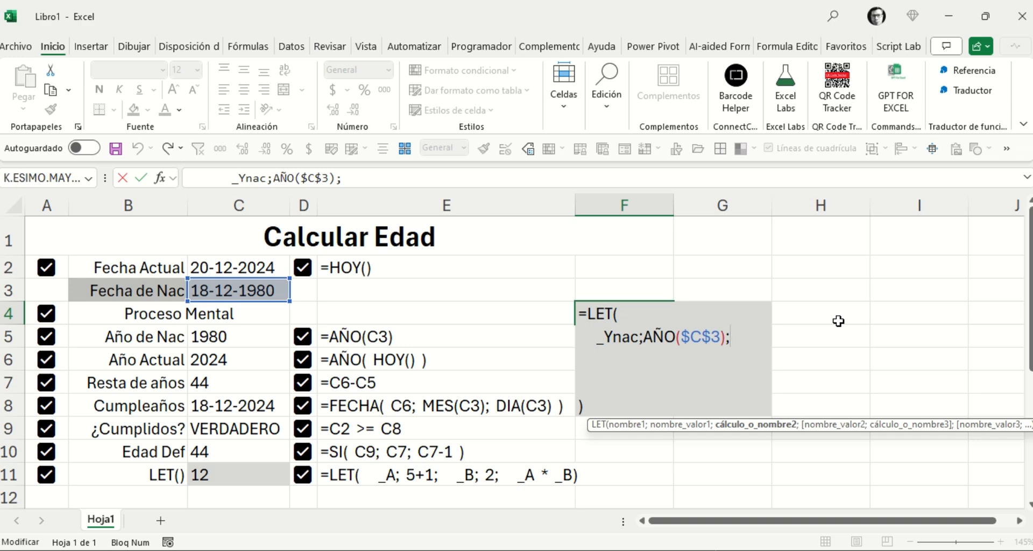
key("alt+Return")
key("alt+Return")
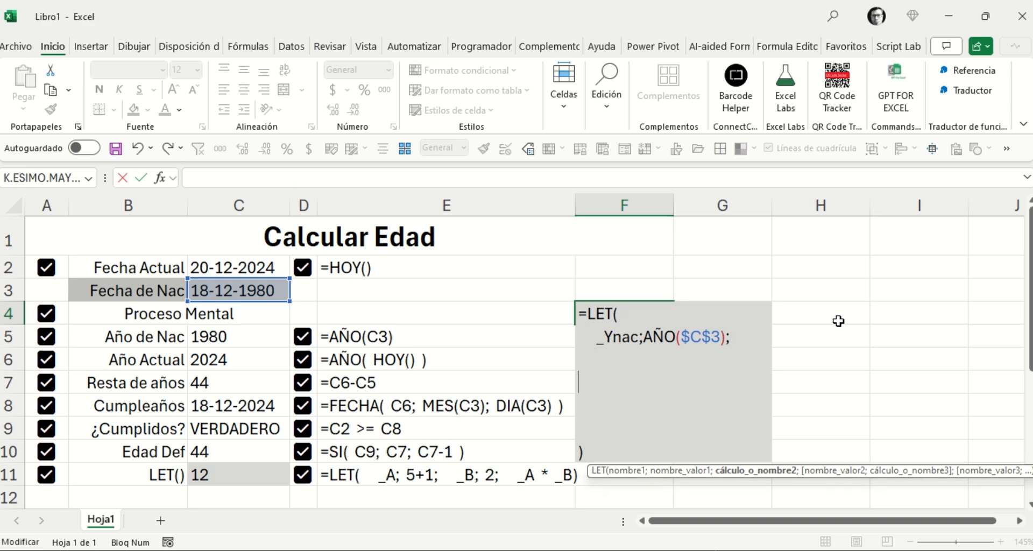
type("_")
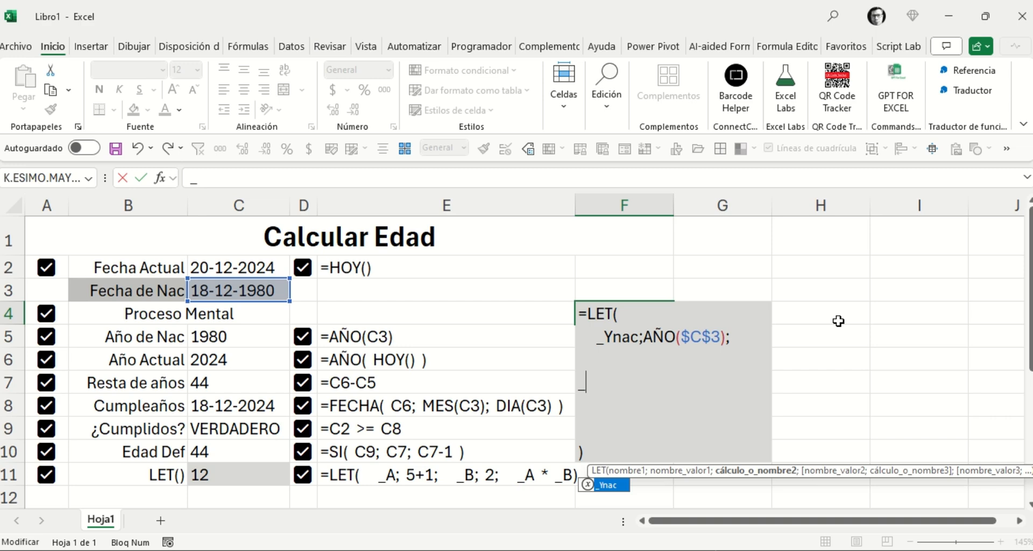
type("Ynac")
key("BackSpace")
key("BackSpace")
key("BackSpace")
type("y")
key("Tab")
key("Return")
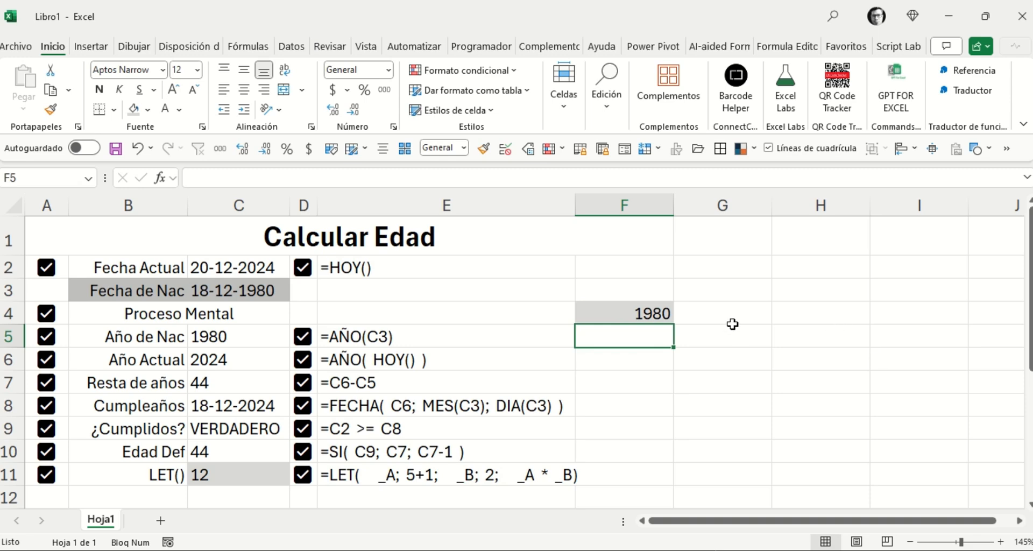
Step: Define a second name _Yactual with the value AÑO(HOY()) on the line below _Ynac in the F4 formula
double_click(666, 315)
left_click(668, 339)
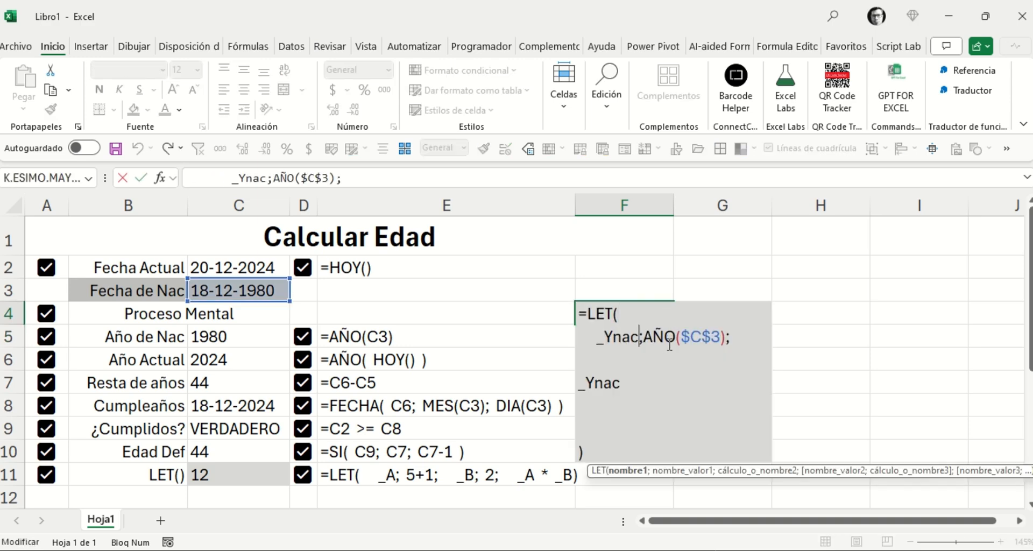
left_click(619, 353)
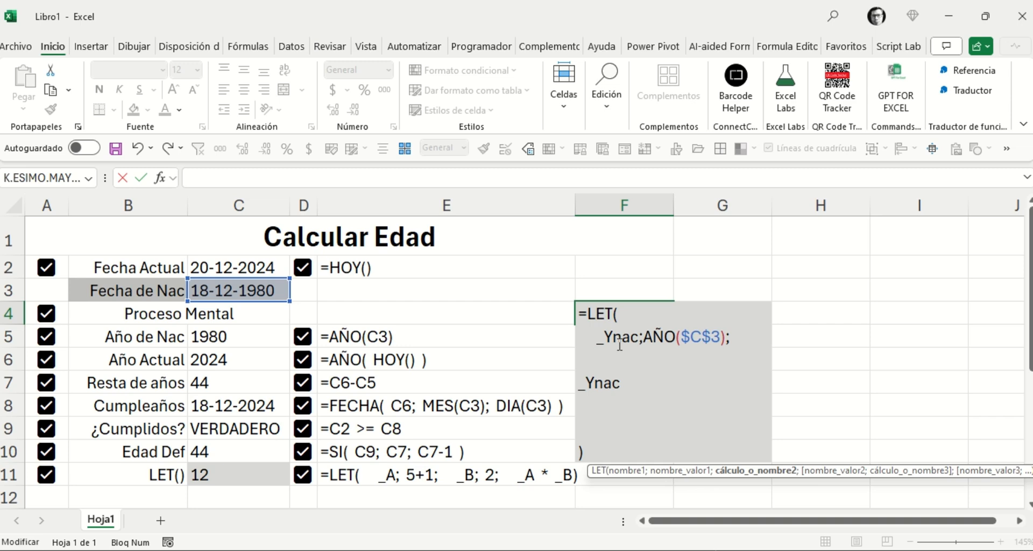
type("_")
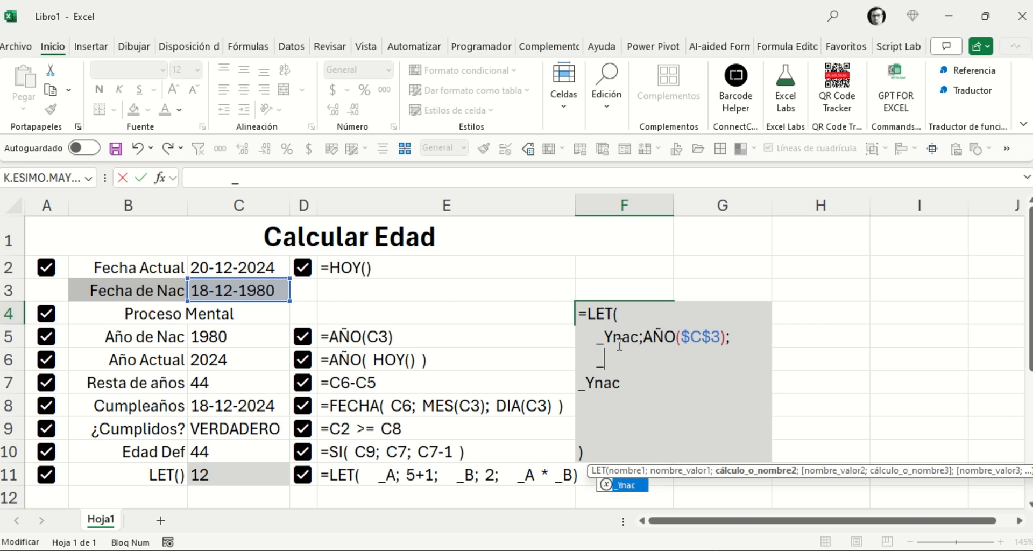
type("YActua")
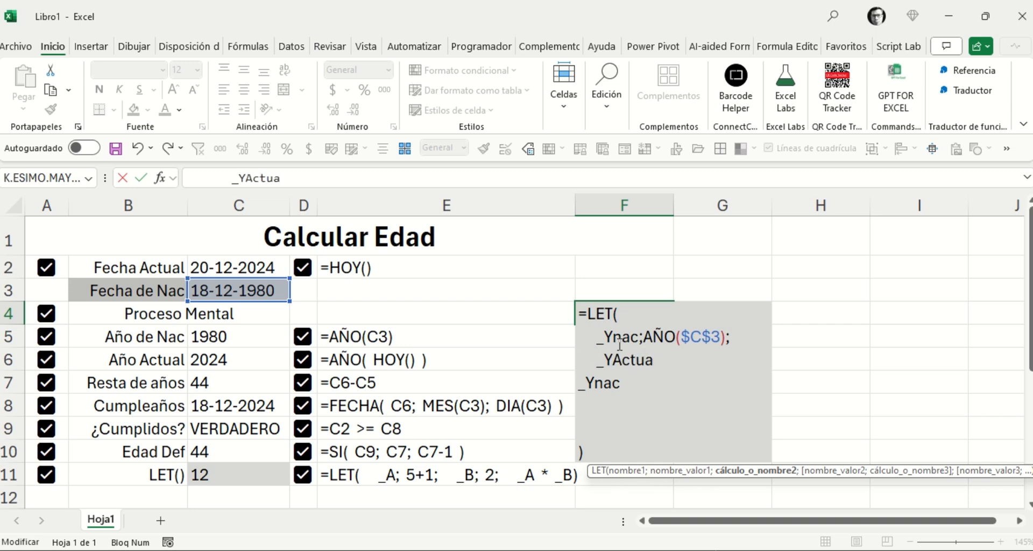
type("l;")
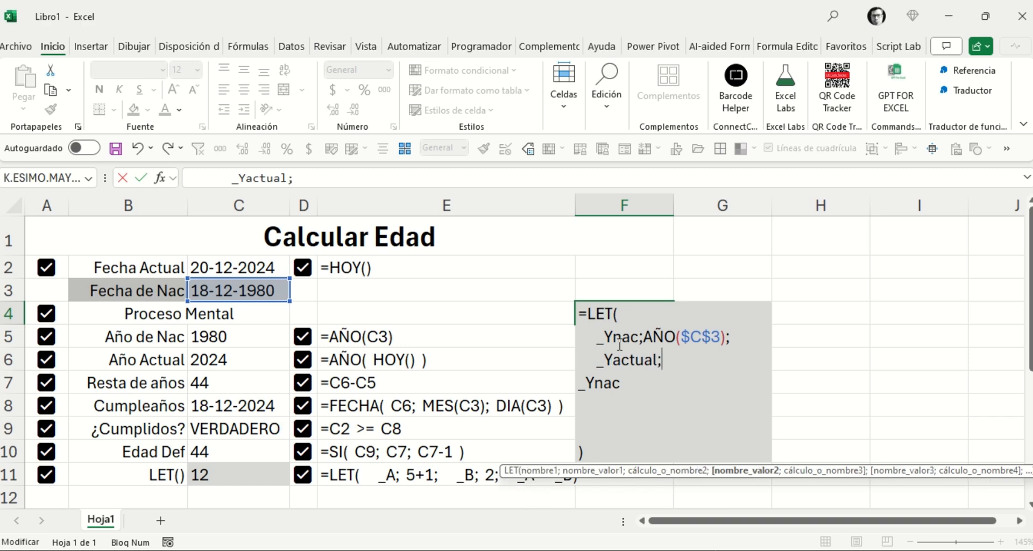
type("año")
key("Tab")
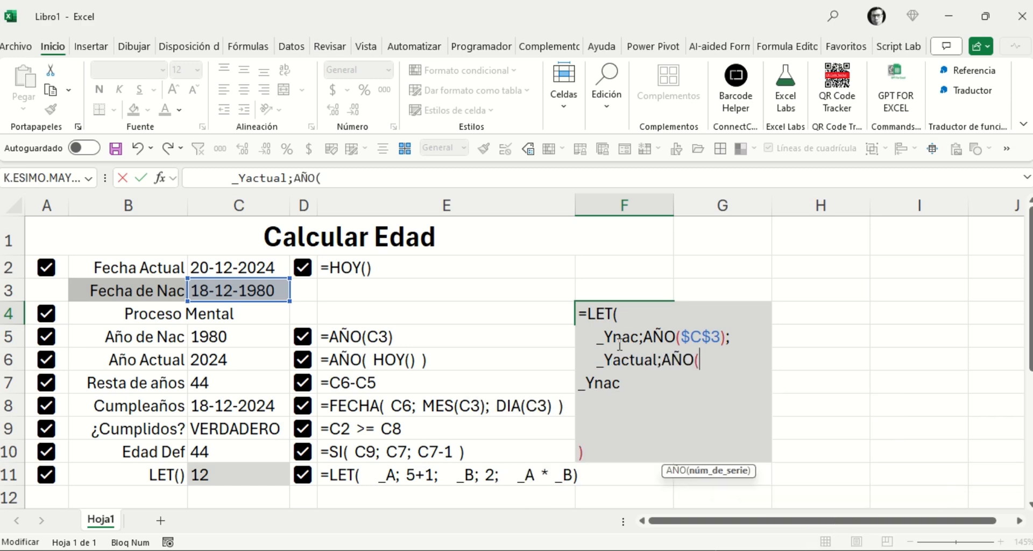
type("hoy")
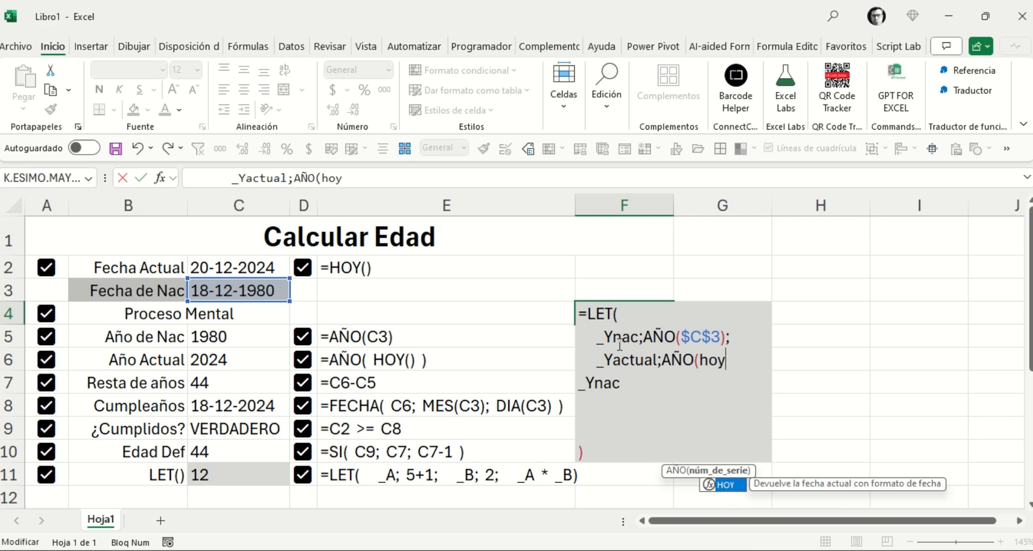
key("Tab")
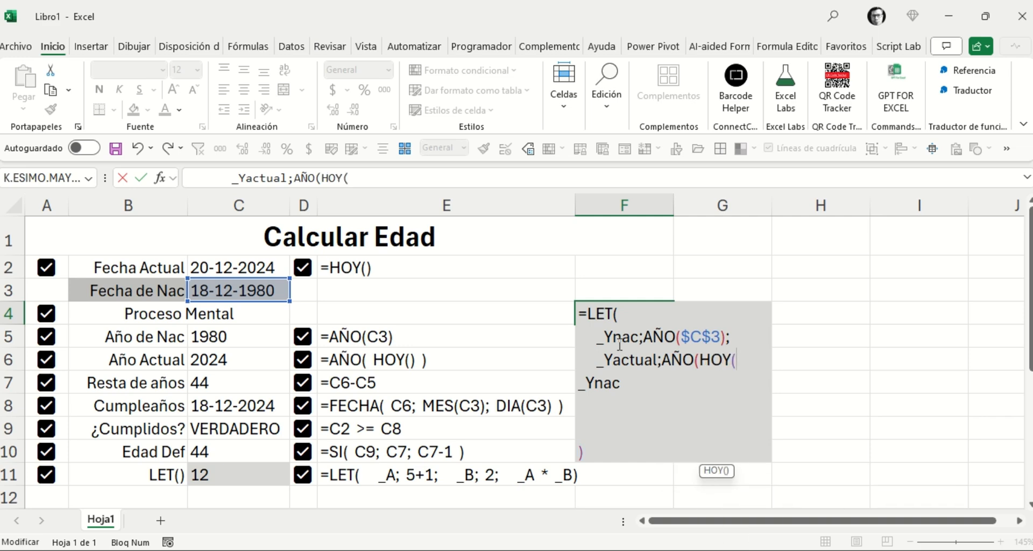
type("))")
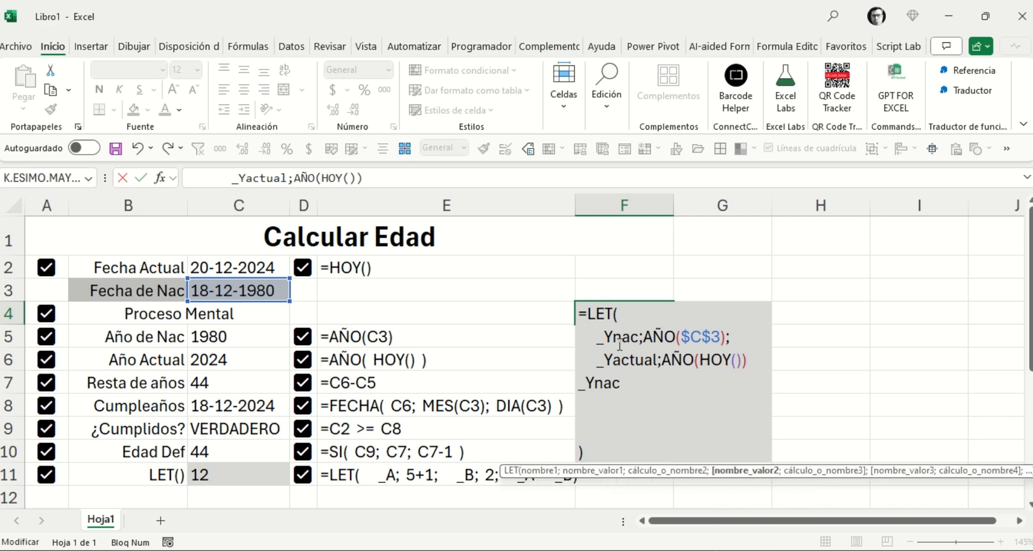
type(";")
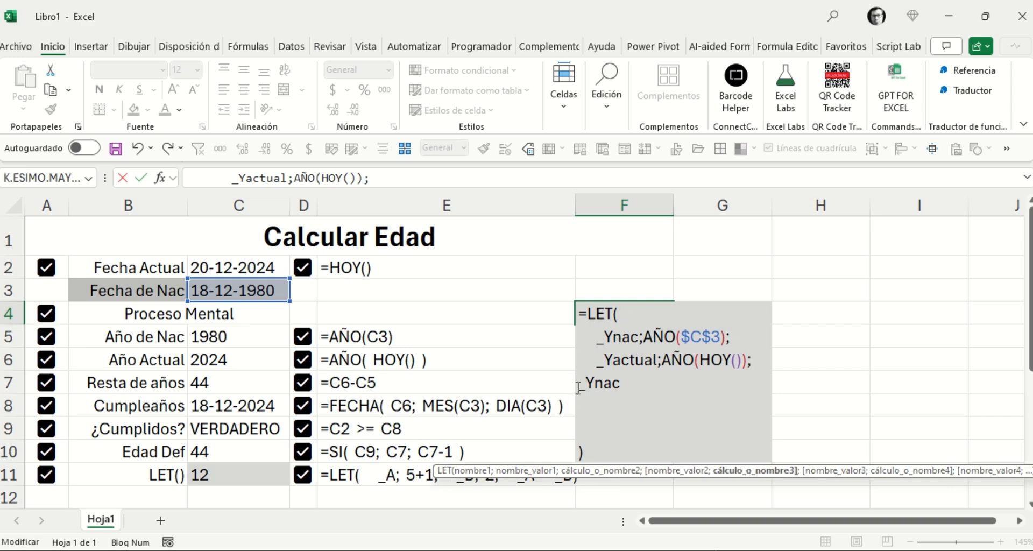
Step: Change the final calculation of the LET formula to _Yactual-_Ynac and confirm it
key("Down")
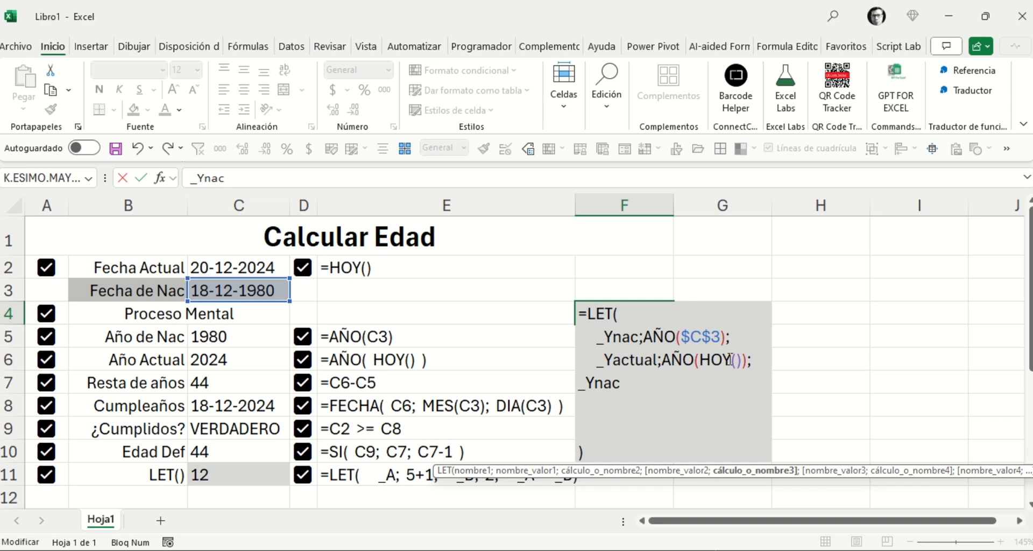
type("_y")
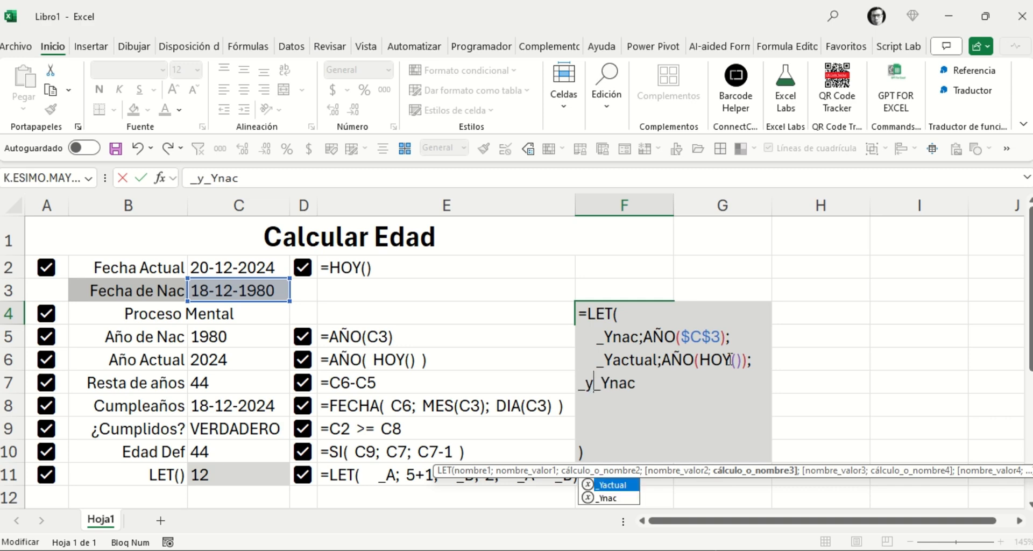
key("Tab")
type("-")
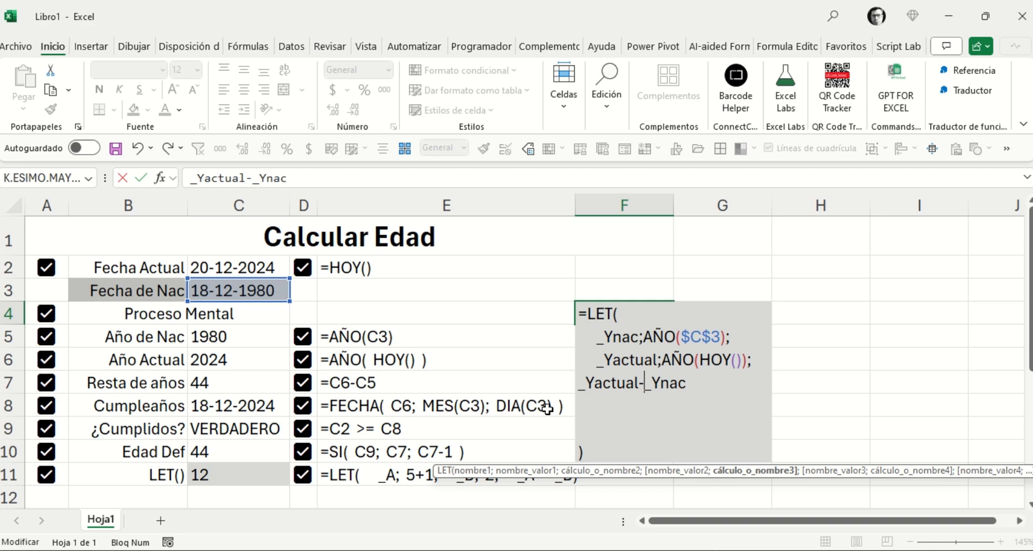
key("Return")
Step: Turn the subtraction in the F4 formula into a third definition named _restaaños with the value _Yactual-_Ynac
left_click(635, 316)
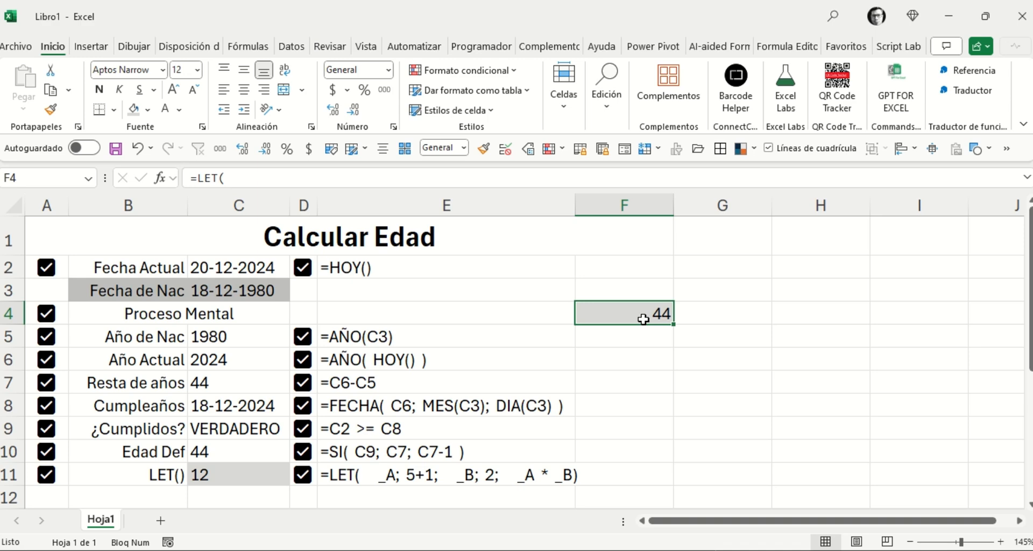
double_click(644, 319)
left_click(705, 387)
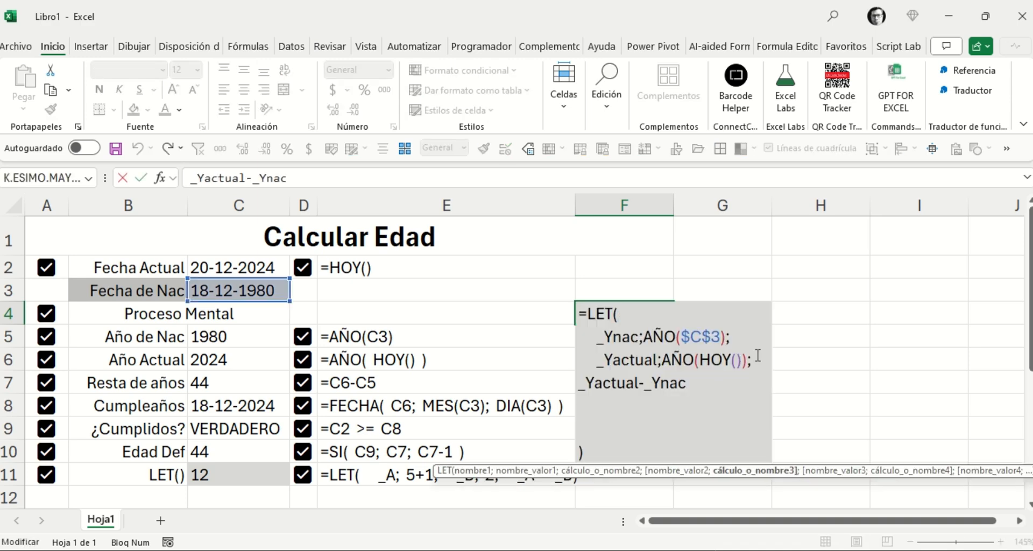
left_click(585, 384)
key("Left")
type("_")
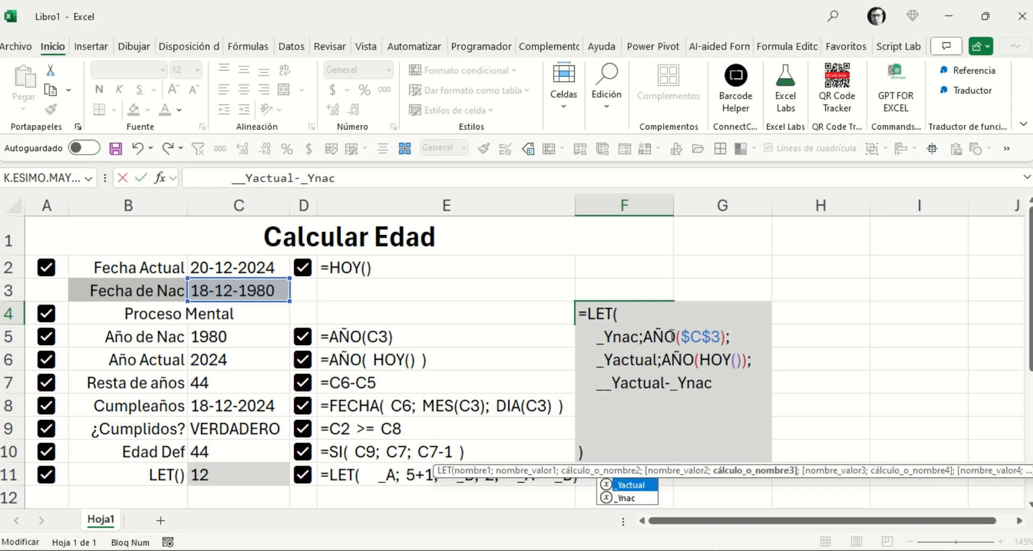
type("restaaños;")
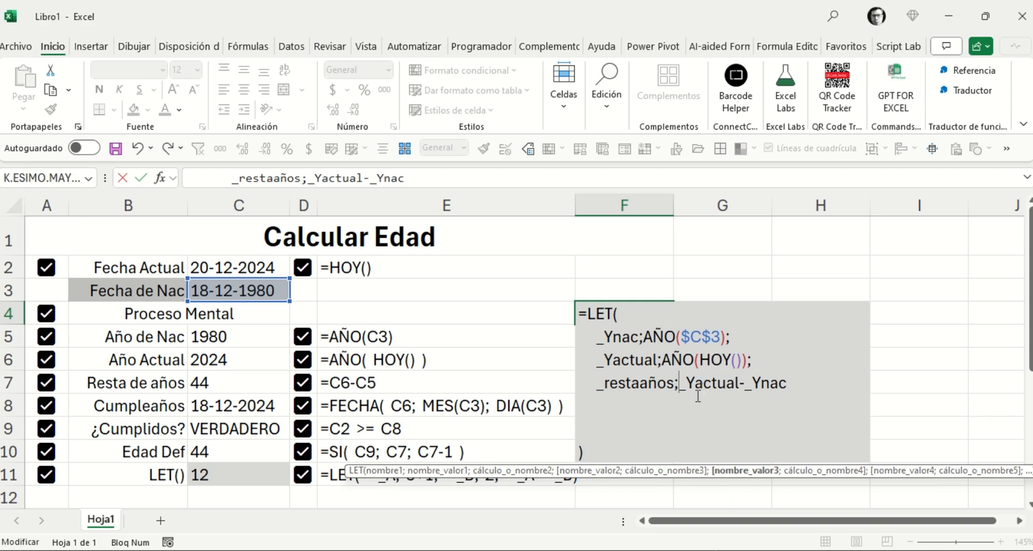
left_click(808, 383)
type(";")
Step: Add a fourth definition named _cumple to the F4 formula and start its FECHA function with _Yactual as the year
key("alt+Return")
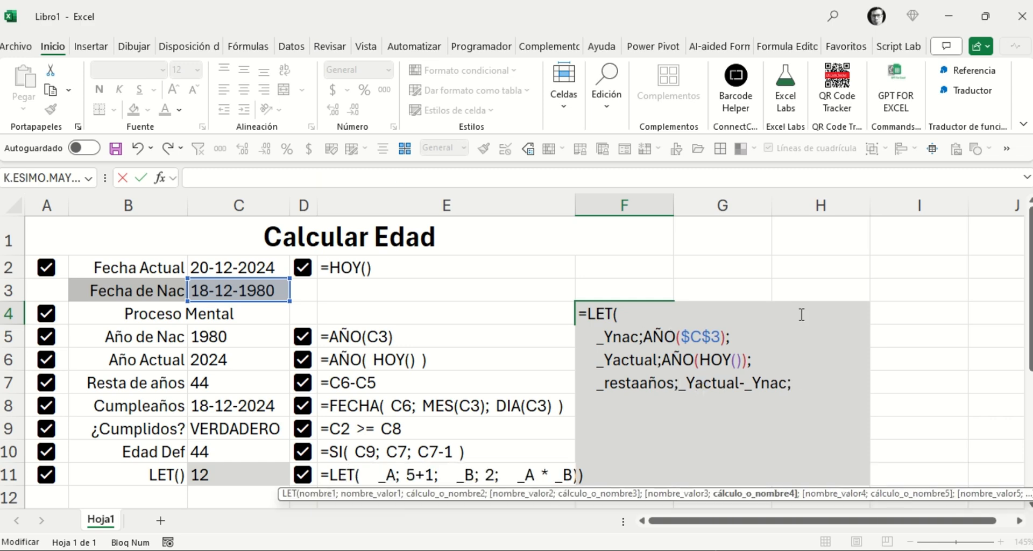
type("_cumple;")
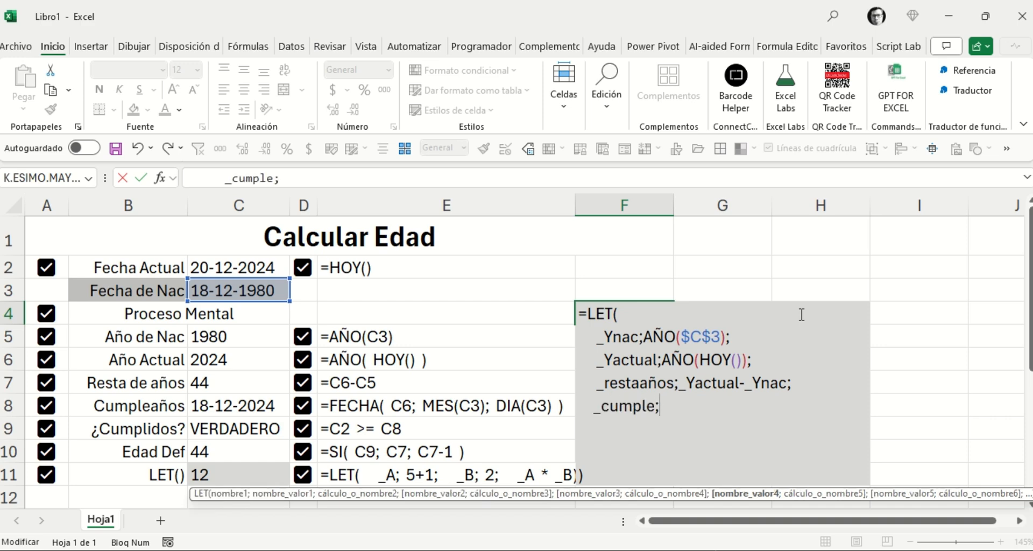
type("fecha")
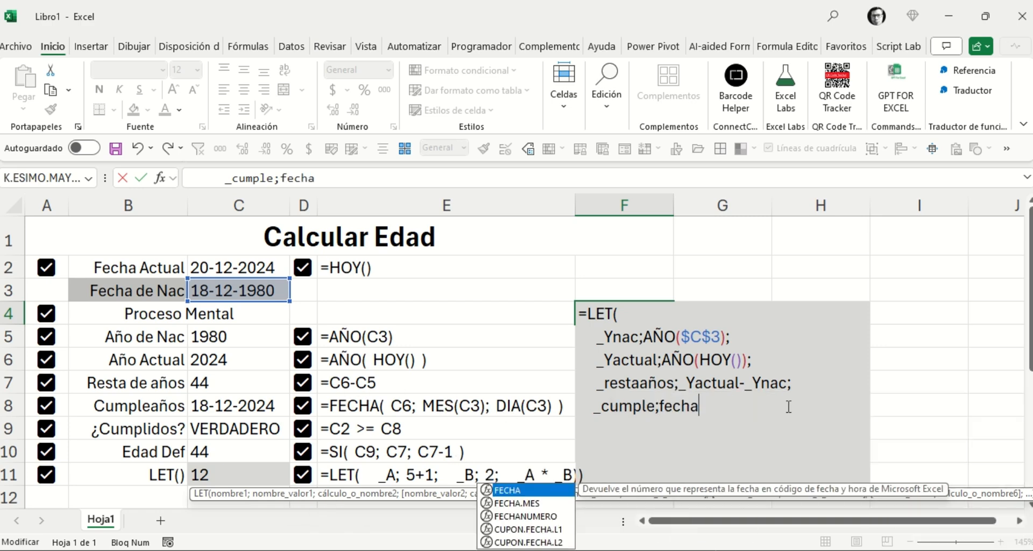
key("Tab")
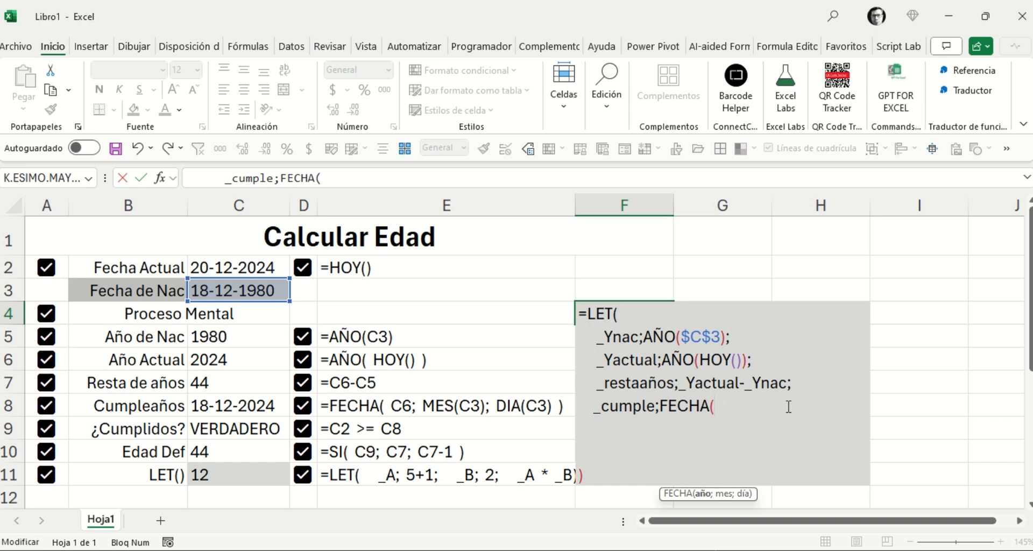
type("_")
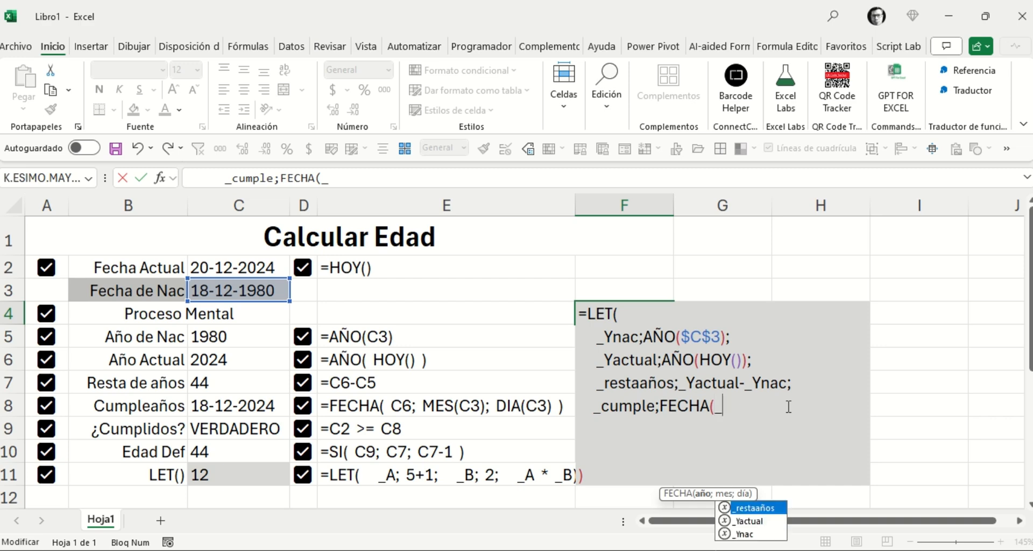
type("y")
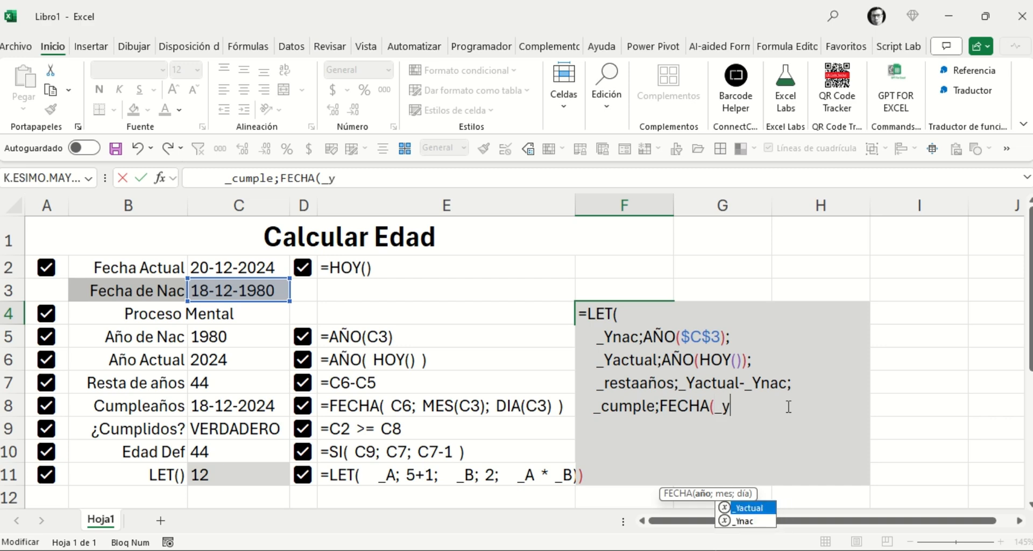
key("Tab")
type(";")
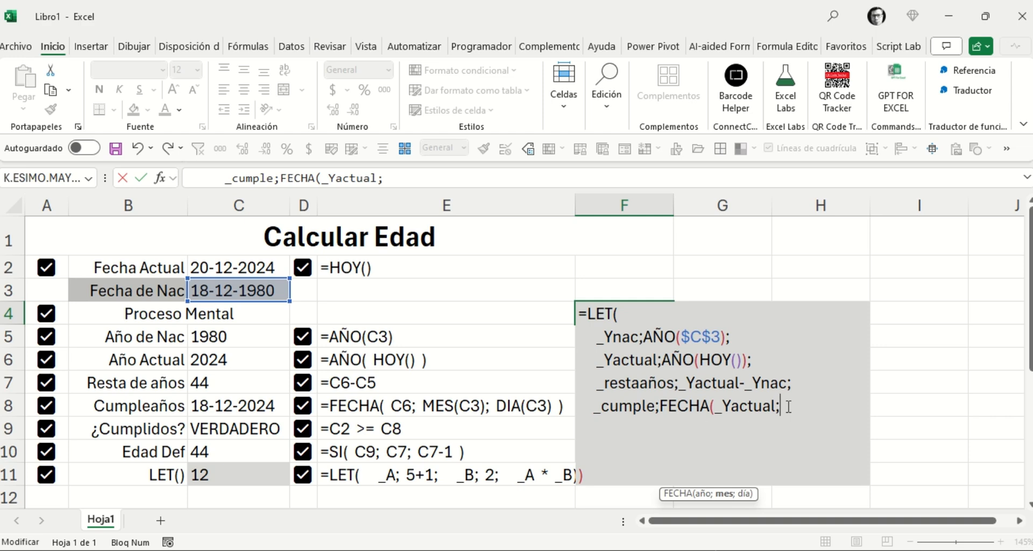
Step: Enter MES($C$3) as the month argument of FECHA in the _cumple definition
type("mes")
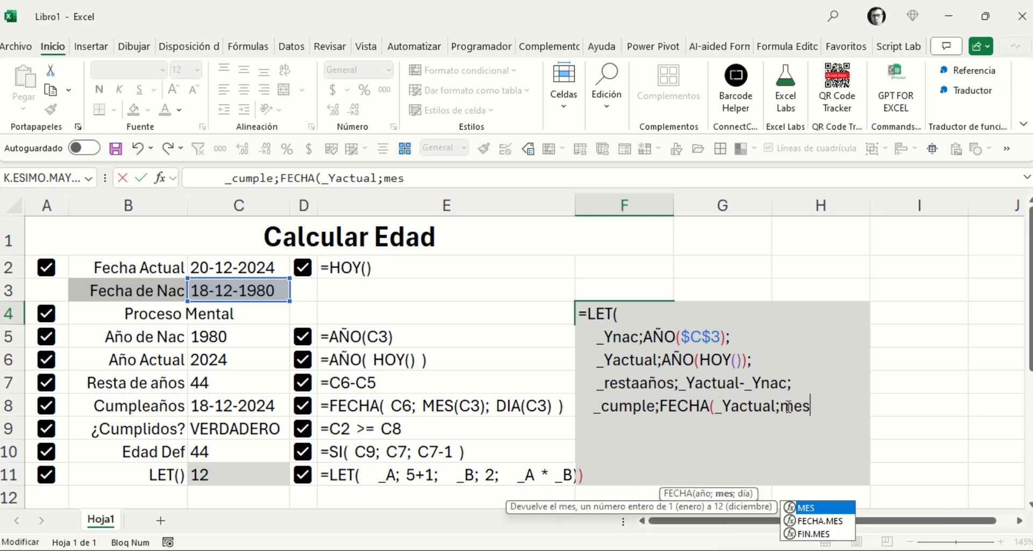
key("Tab")
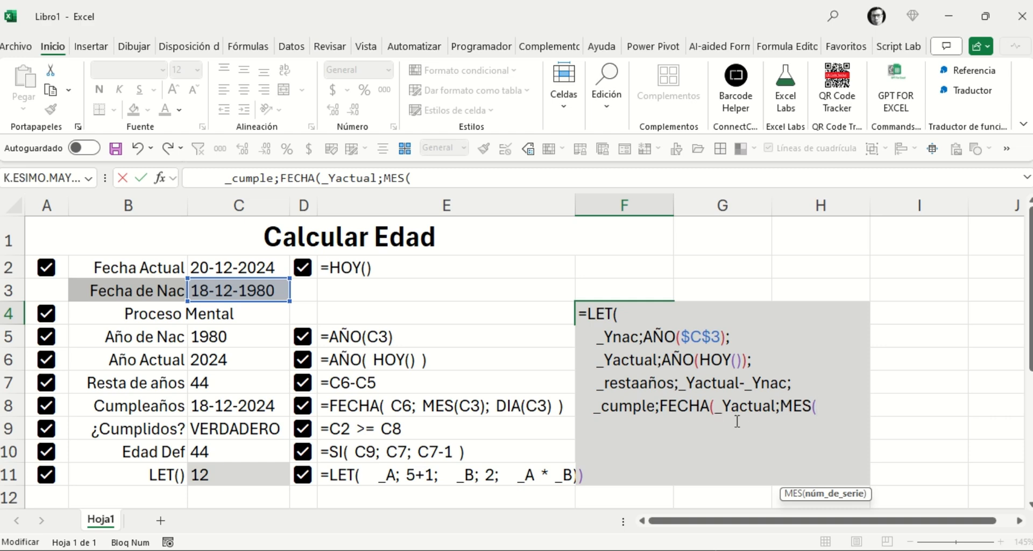
left_click(231, 292)
key("F4")
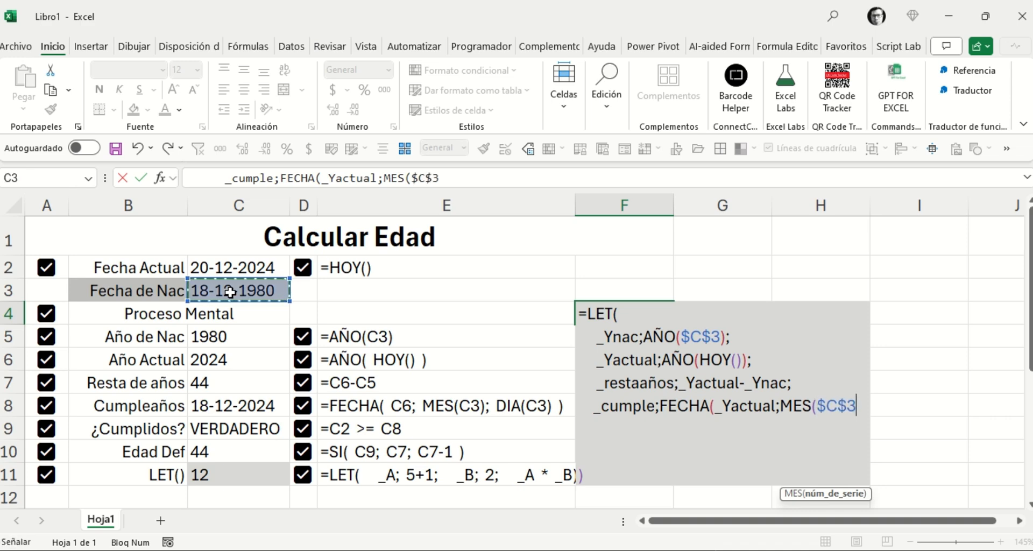
type(")")
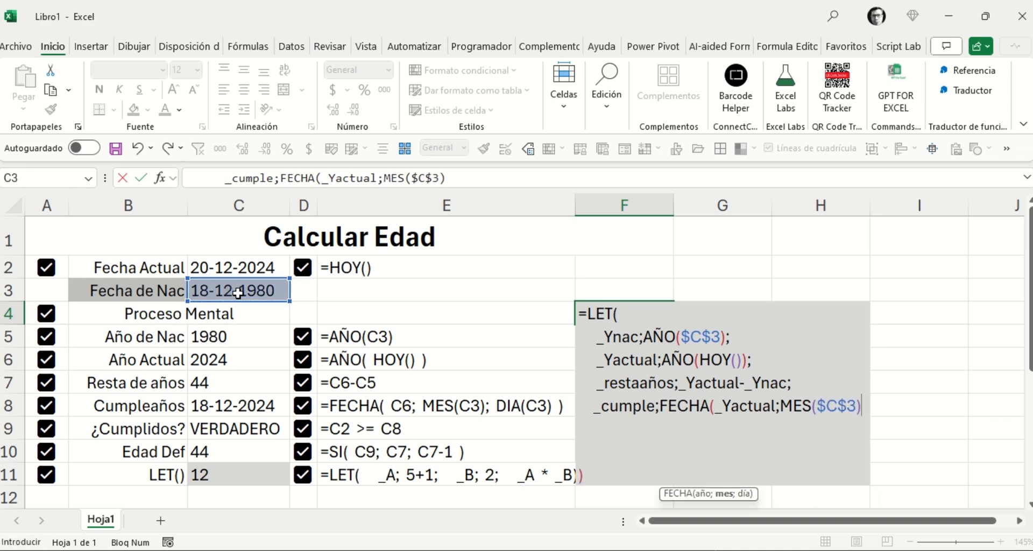
Step: Enter DIA($C$3) as the day argument of FECHA and close the function
type(",M;")
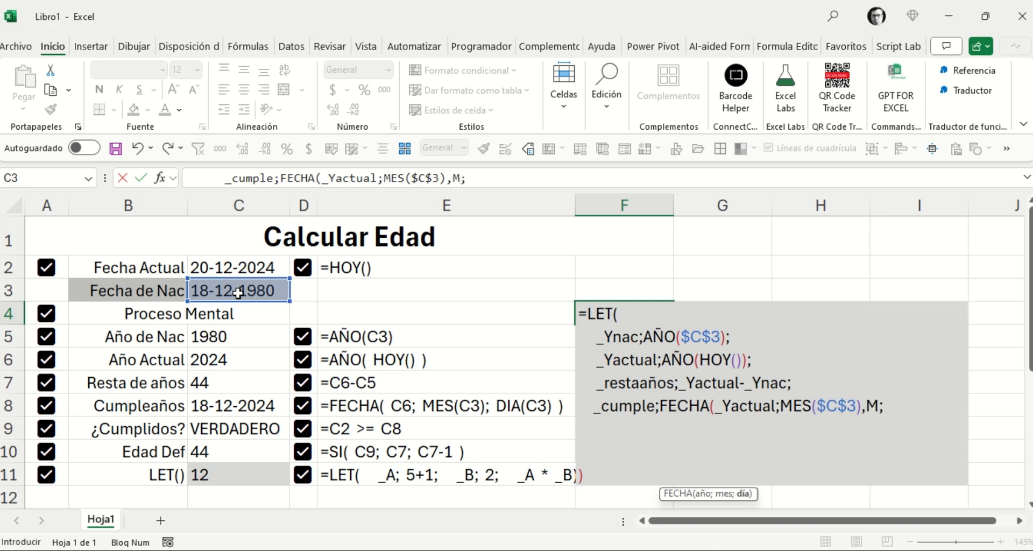
key("BackSpace")
key("BackSpace")
type(";dia")
key("Tab")
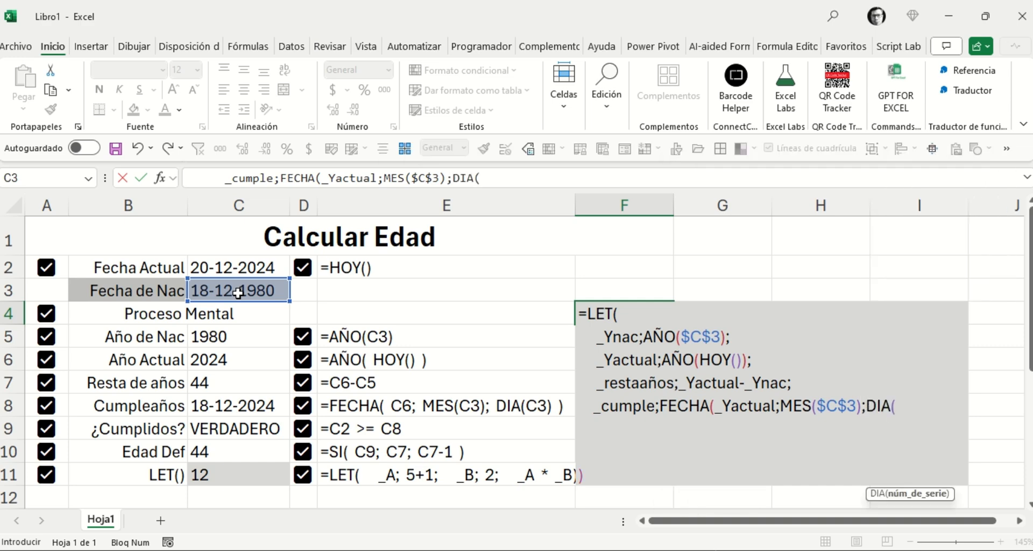
left_click(227, 290)
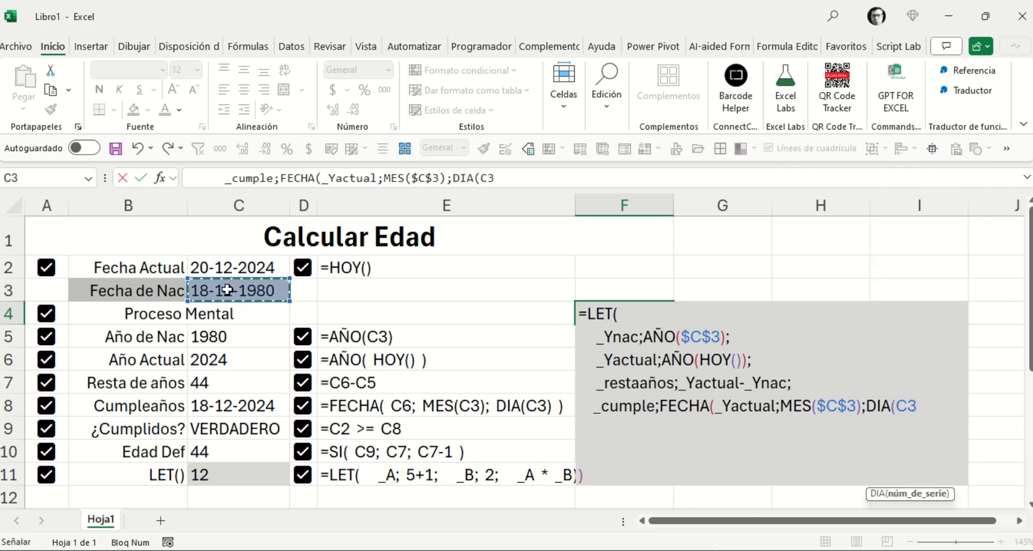
key("F4")
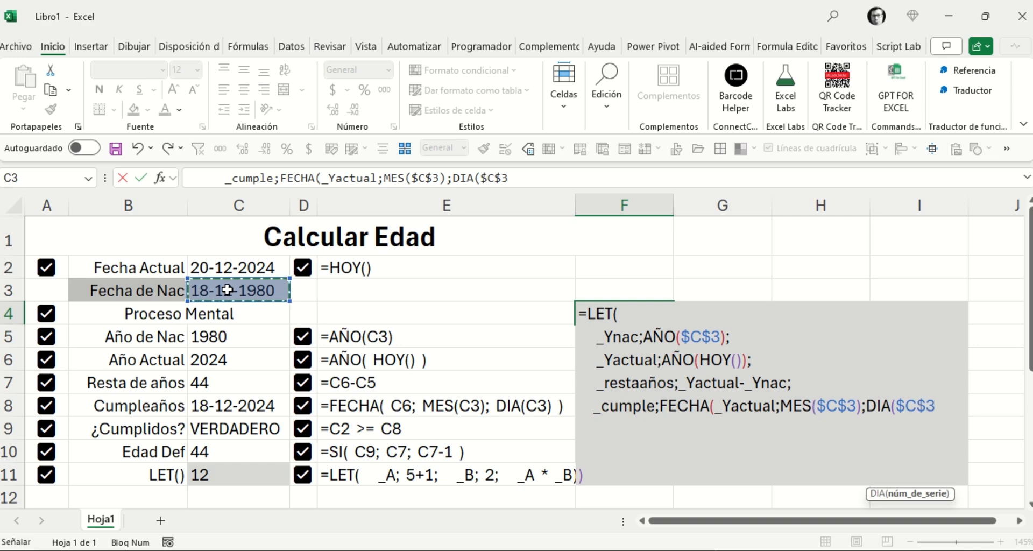
type(")")
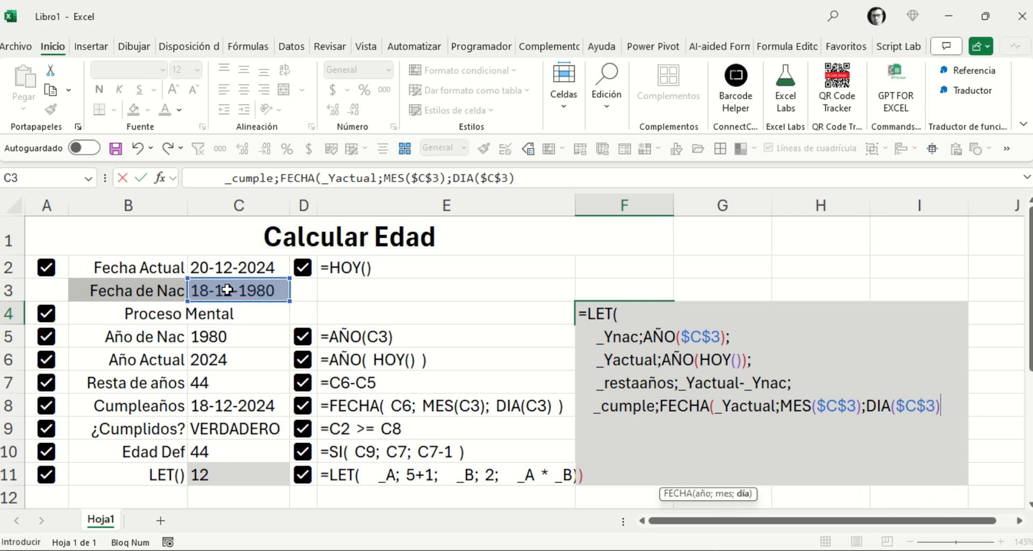
type(")")
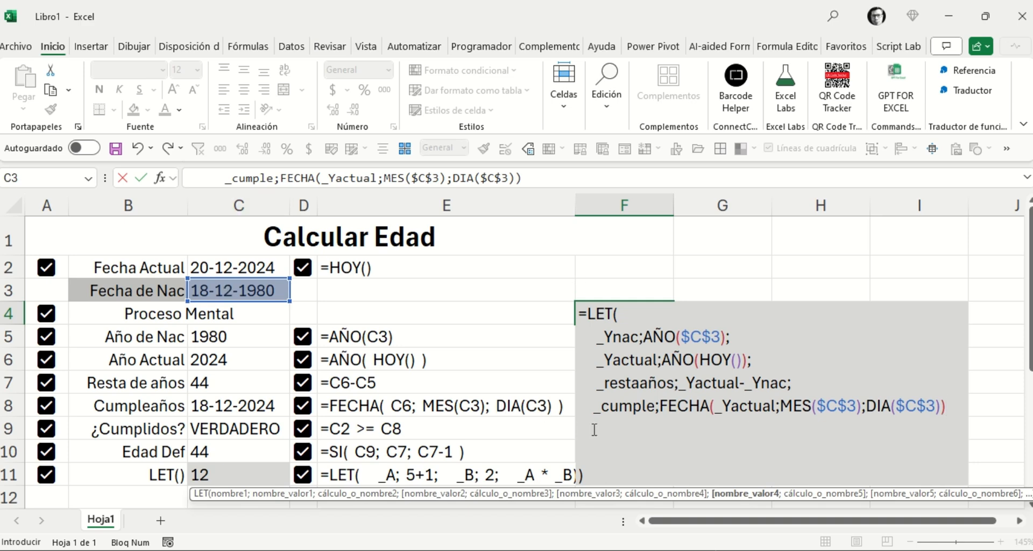
Step: End the _cumple definition with a semicolon and start an SI function on the line below with the test HOY()>=_cumple
left_click(620, 423)
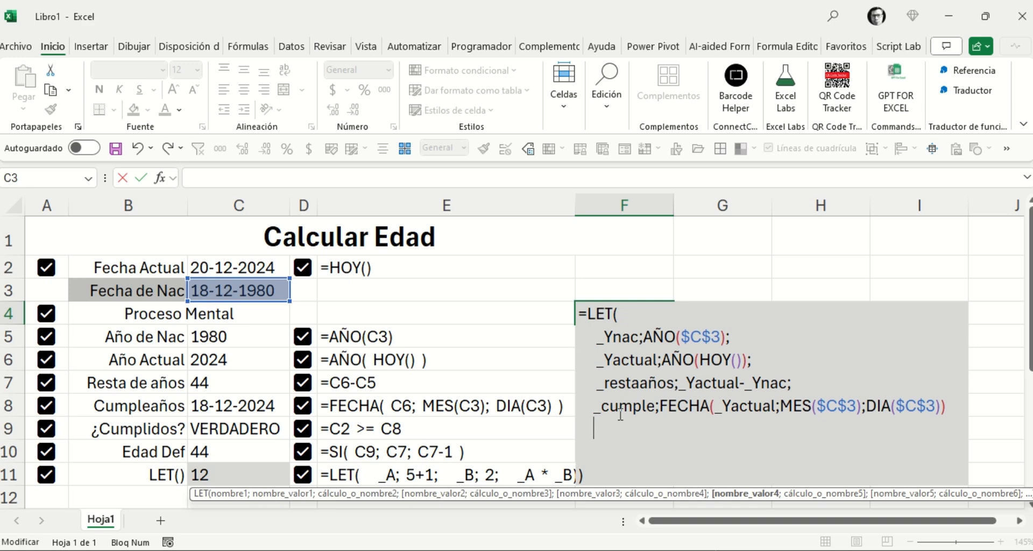
type("si")
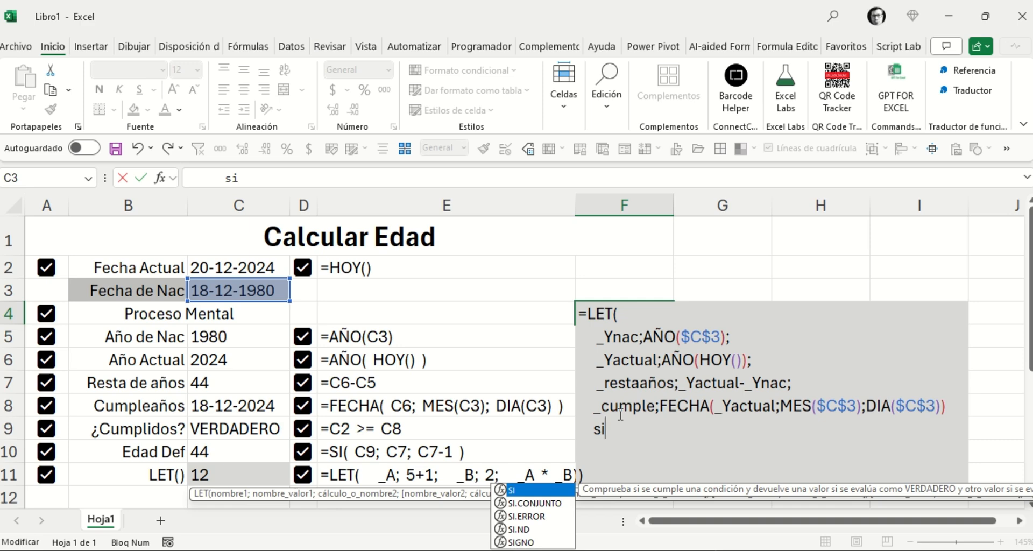
left_click(949, 407)
type(";")
left_click(640, 435)
type("(")
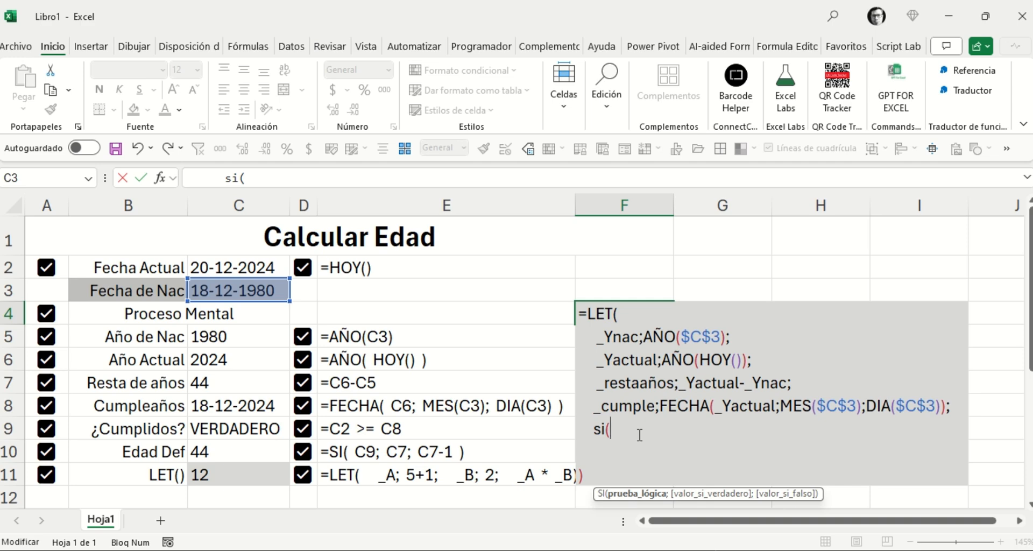
type("HOY()>=")
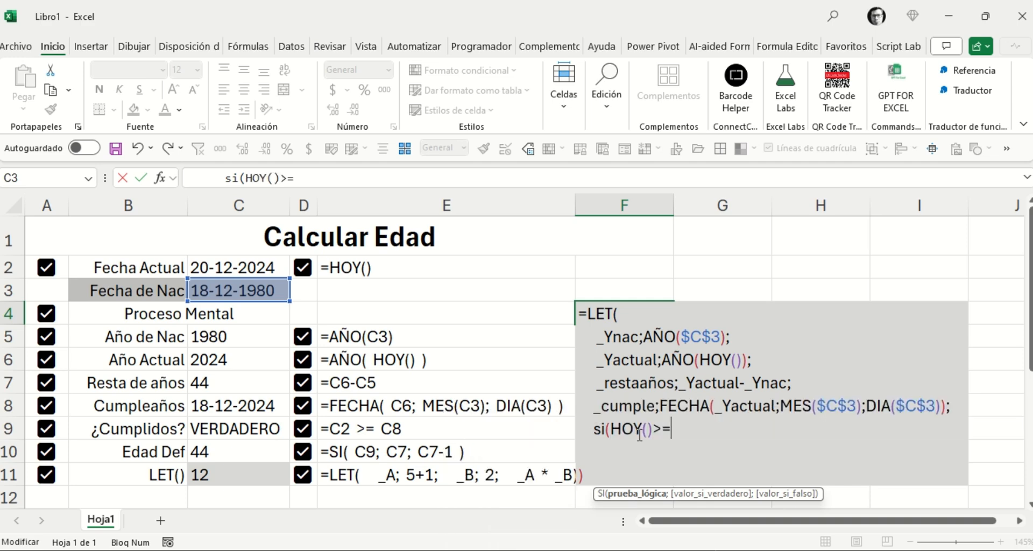
type("cum")
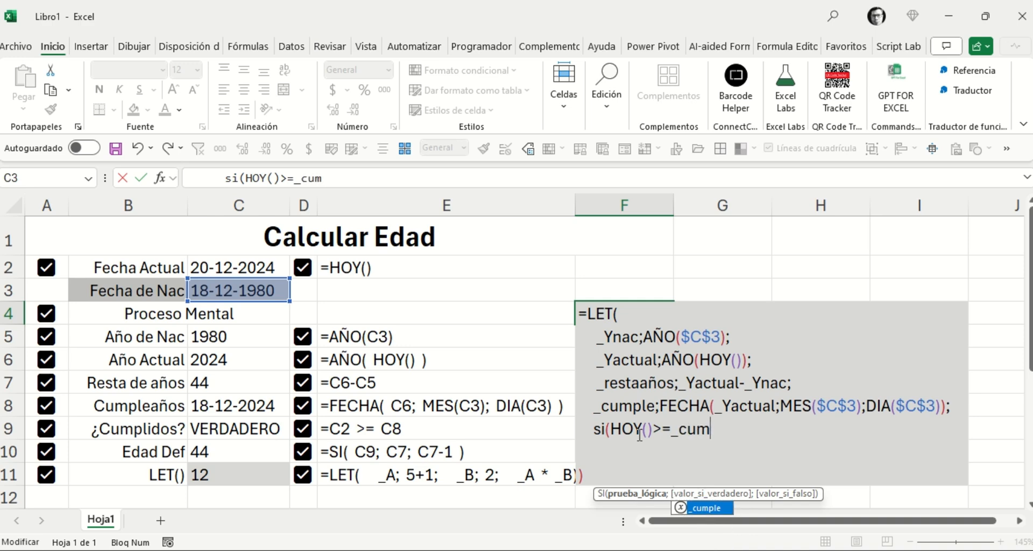
key("Tab")
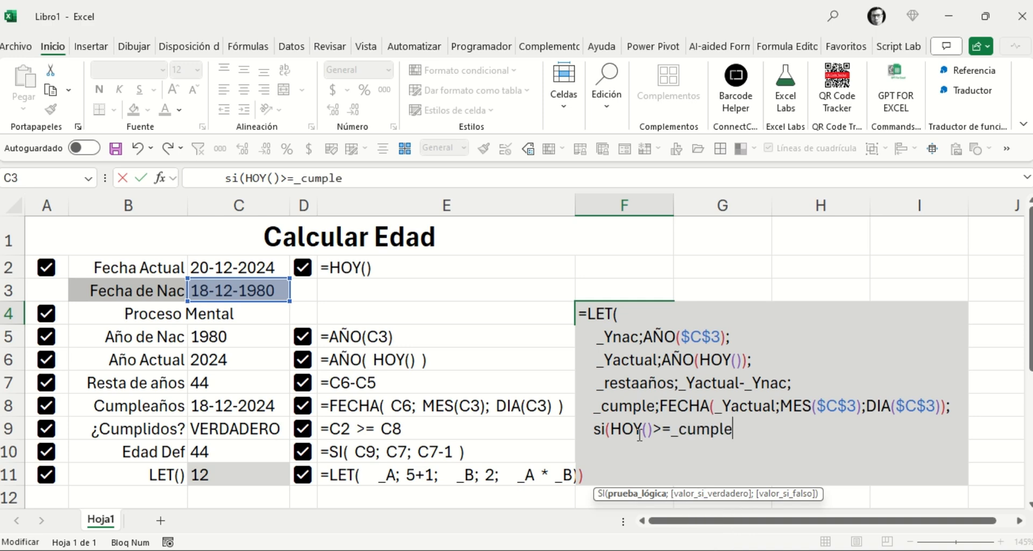
Step: Complete the SI function with _restaaños if true and _restaaños-1 if false, close LET on its own line, and confirm the formula
type(";")
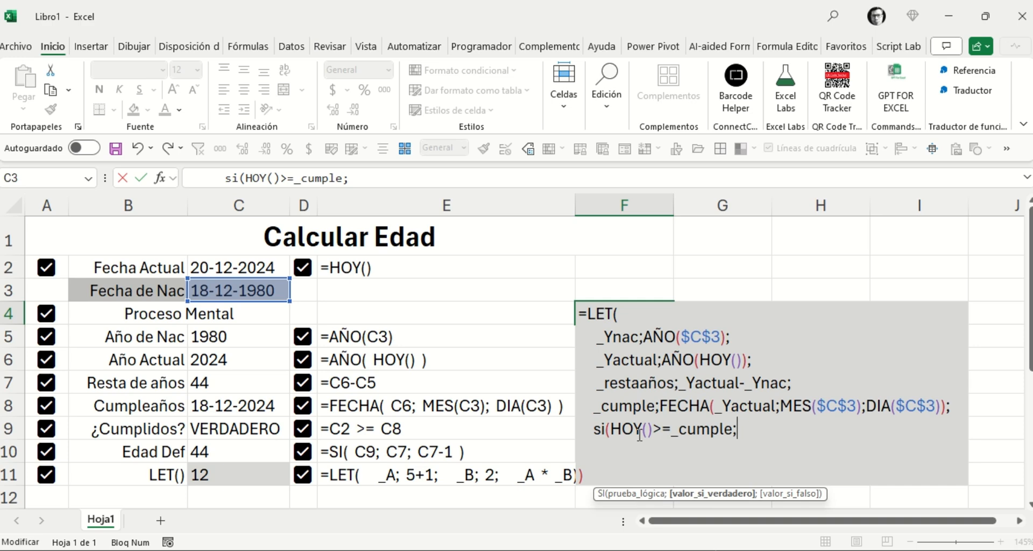
type("_")
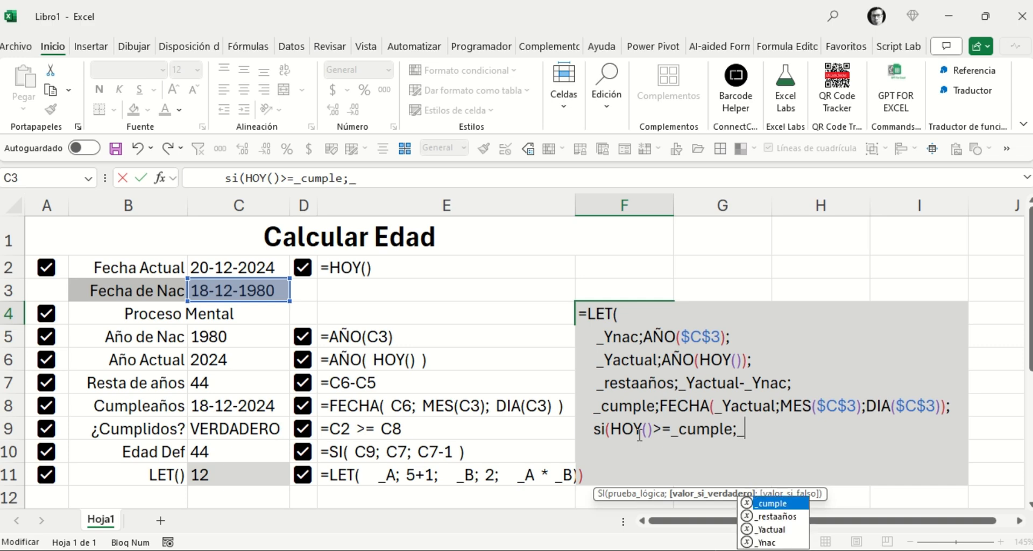
type("resta")
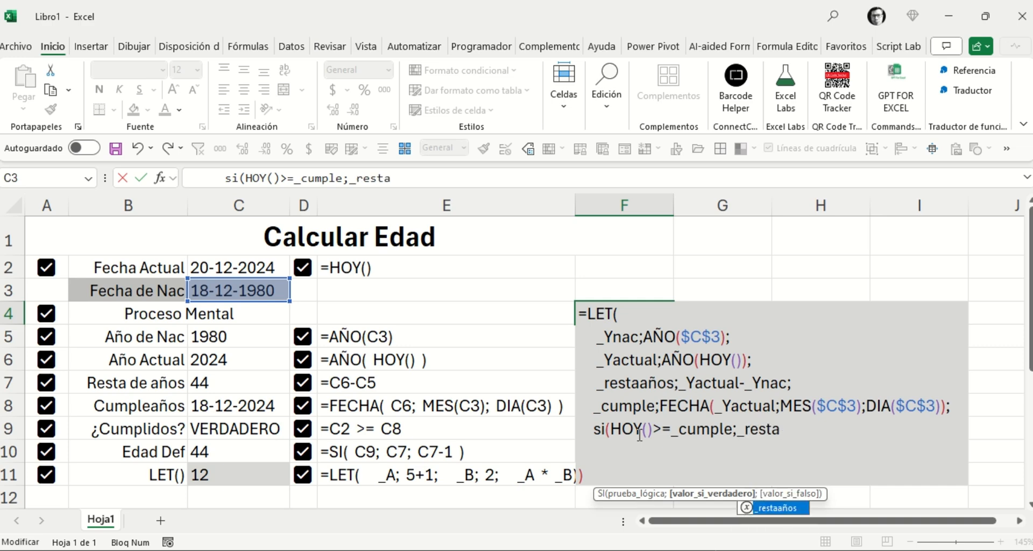
key("Tab")
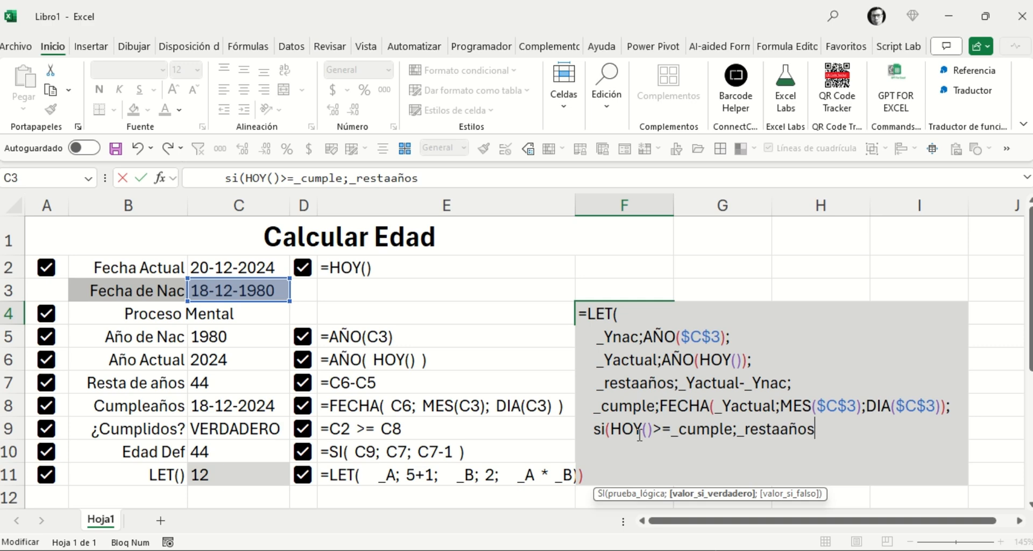
type(";")
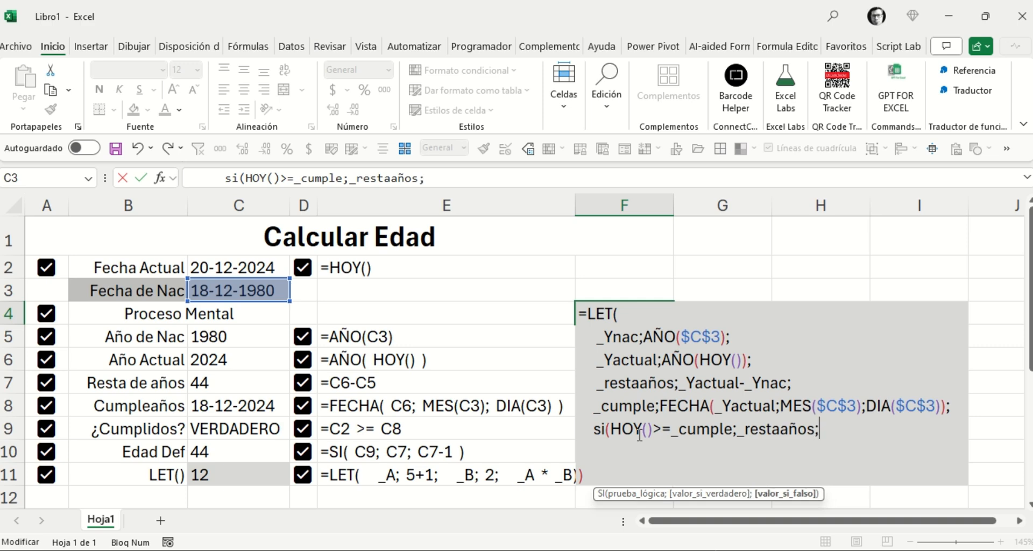
type("_restaaños-1")
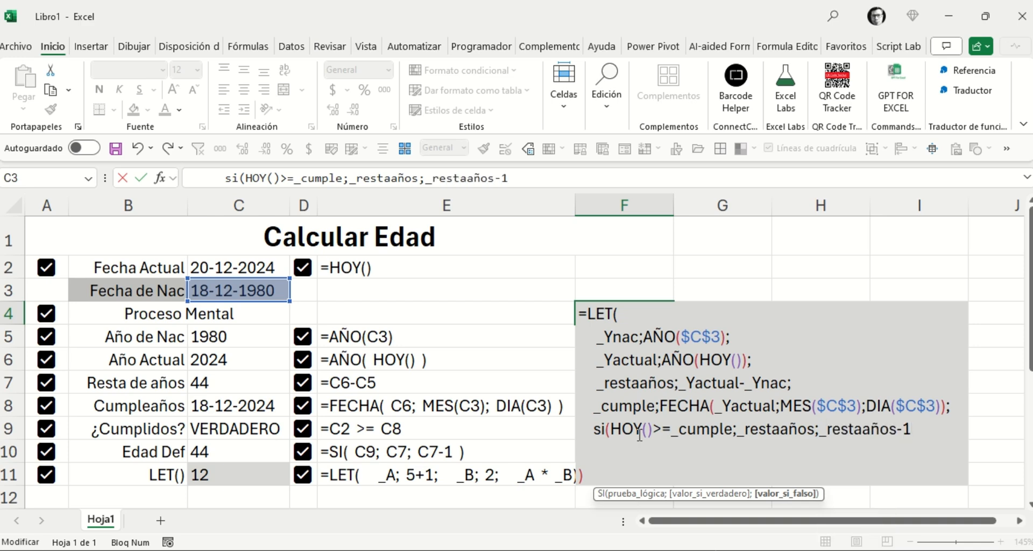
type(")")
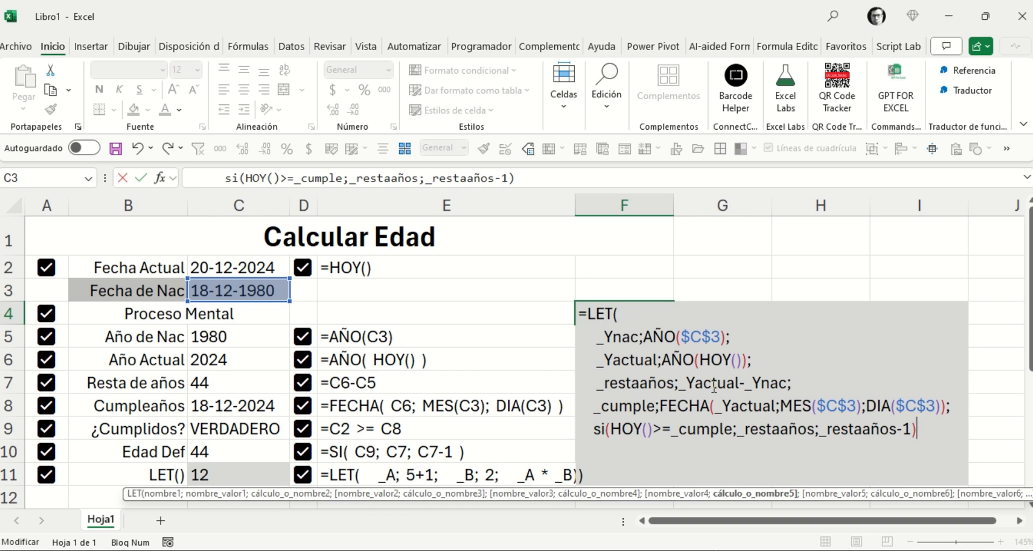
key("alt+Return")
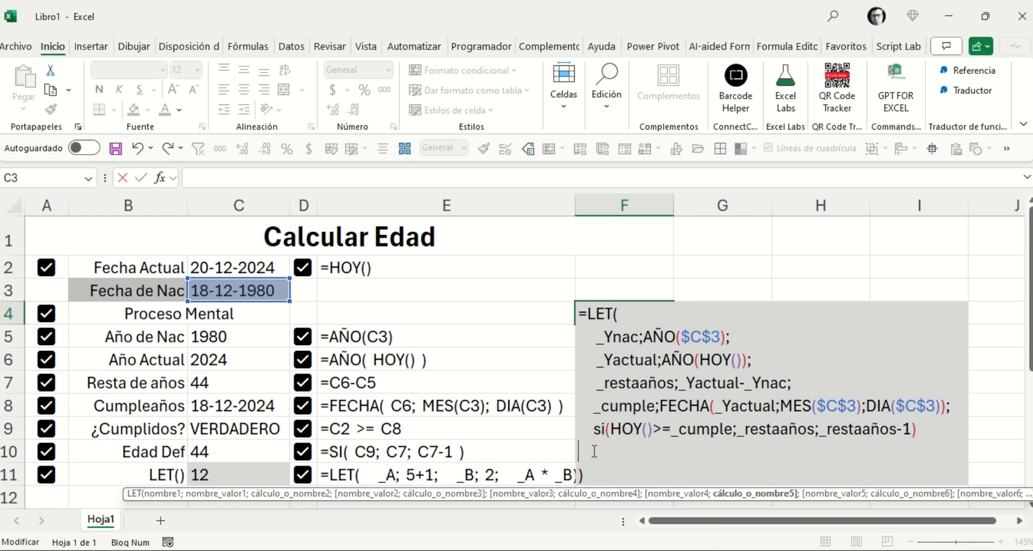
type(")")
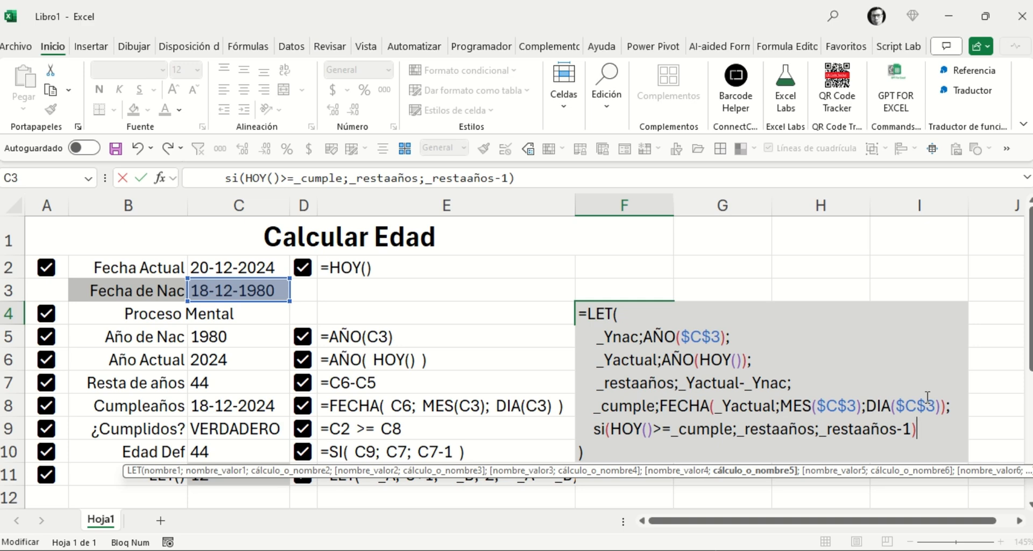
key("Return")
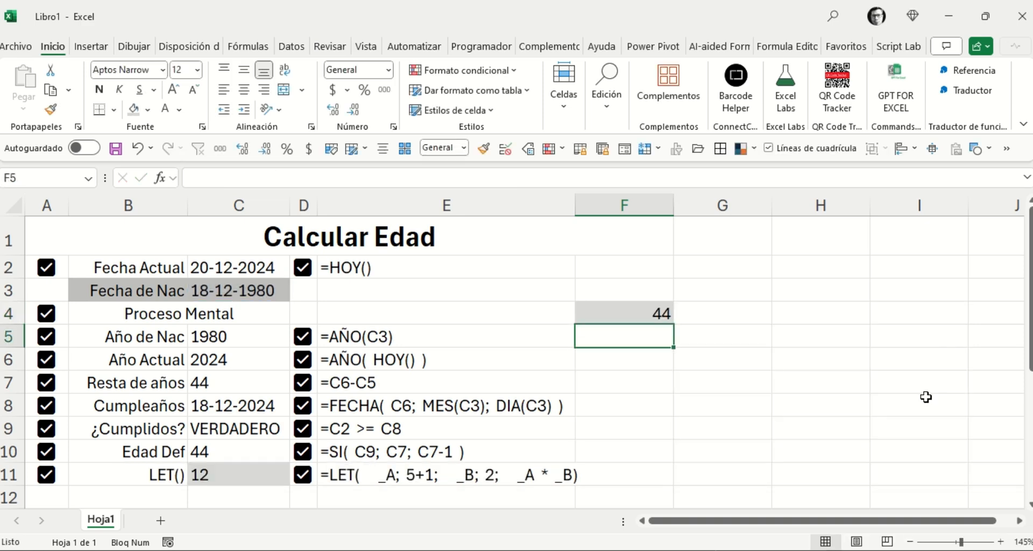
Step: Replace the birth date in C3 with 21-12-10980
key("Up")
key("Up")
key("Left")
key("Left")
key("Left")
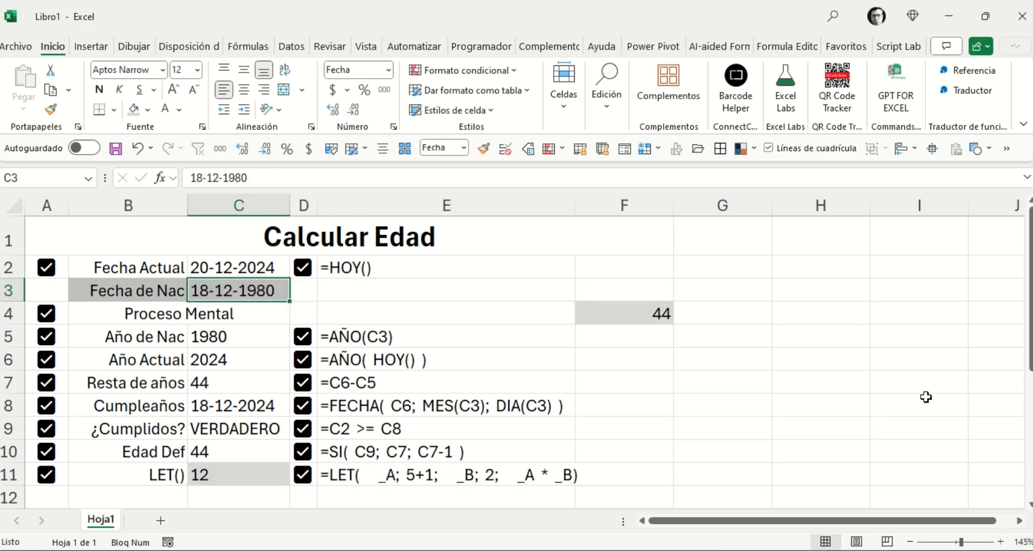
type("21")
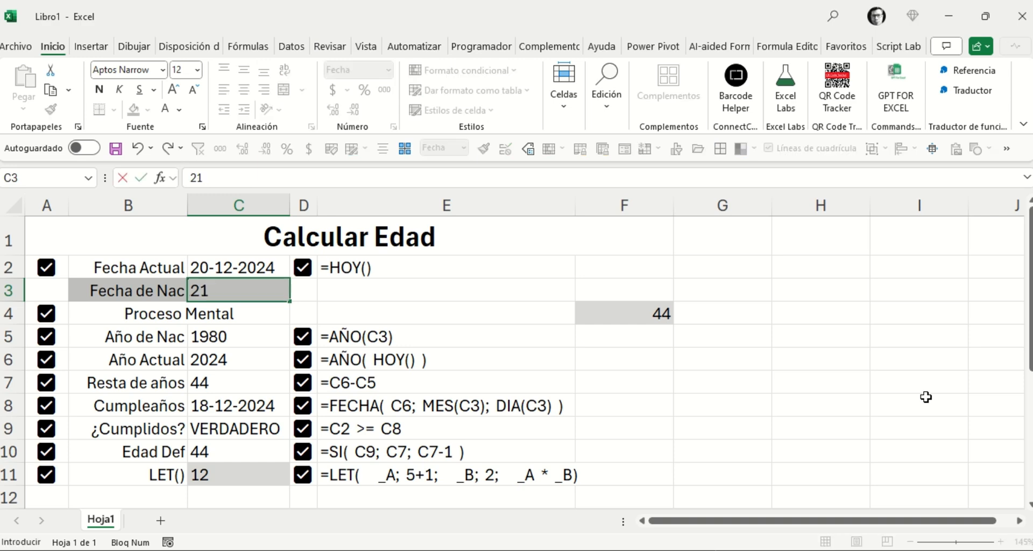
type("-12-10980")
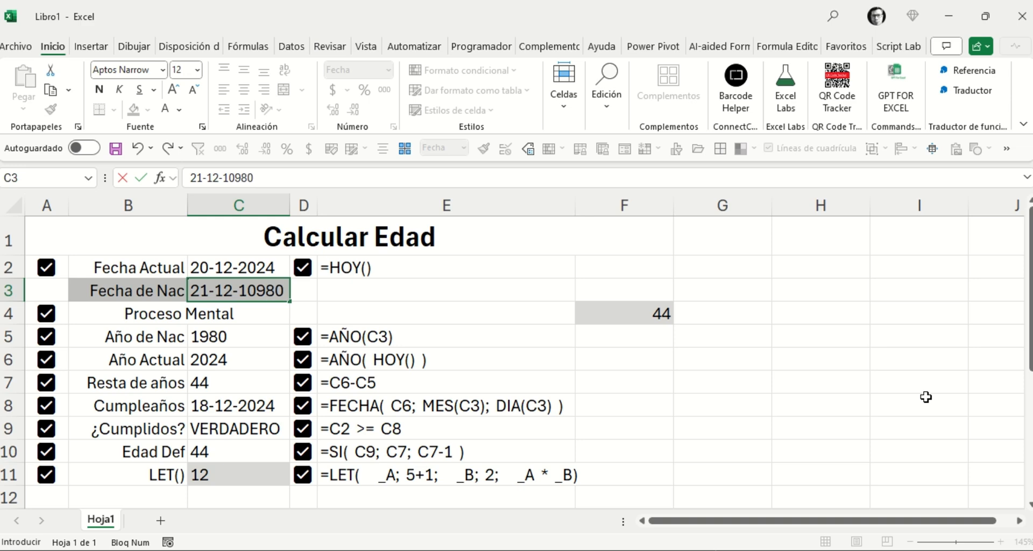
key("Return")
key("Up")
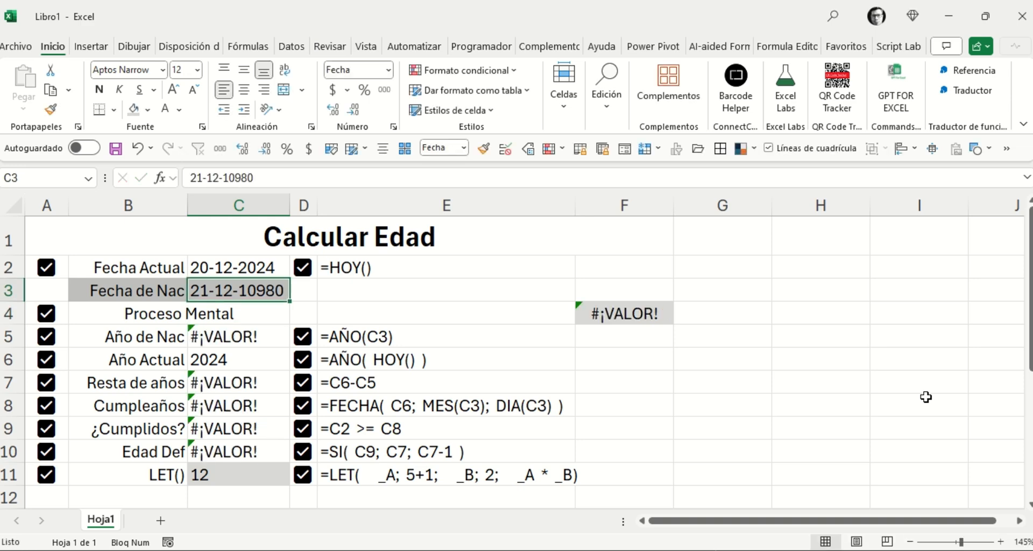
Step: Correct the year of the birth date in C3 to 1980
key("F2")
key("Left")
key("Left")
key("Left")
key("Left")
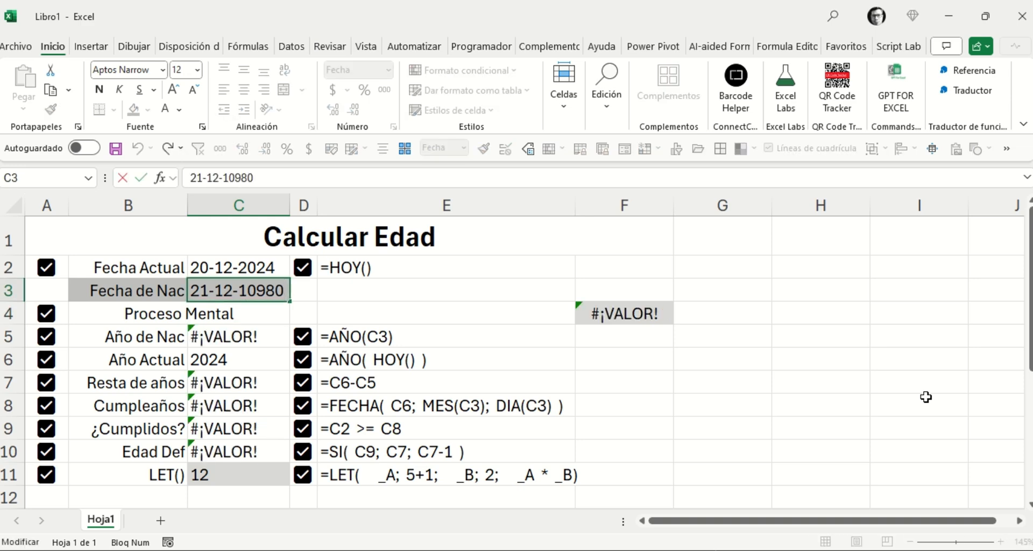
key("Delete")
key("Return")
key("Up")
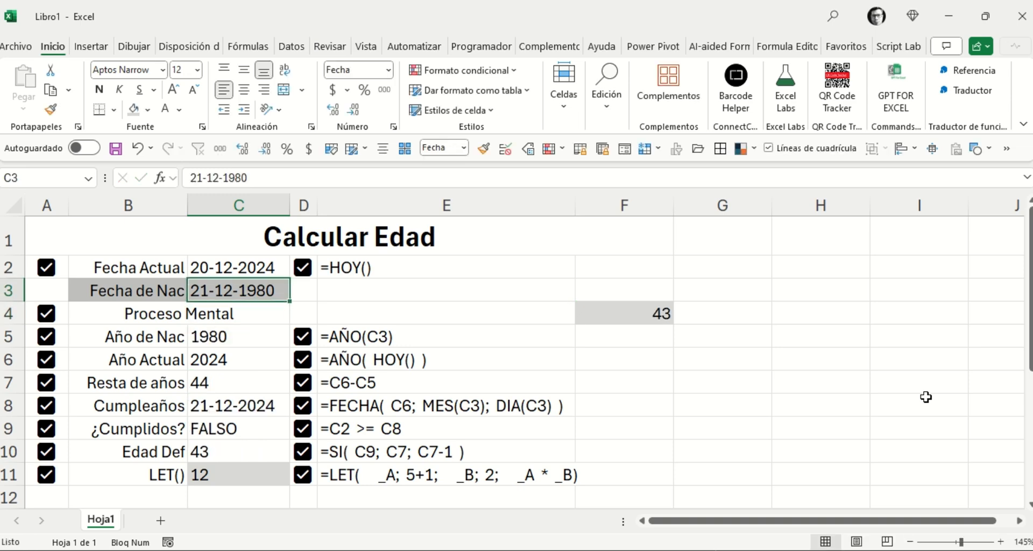
Step: Display the LET formula of F4 as text in cell G4
key("Down")
key("Down")
key("Right")
key("Right")
key("Right")
key("Right")
key("Up")
key("Left")
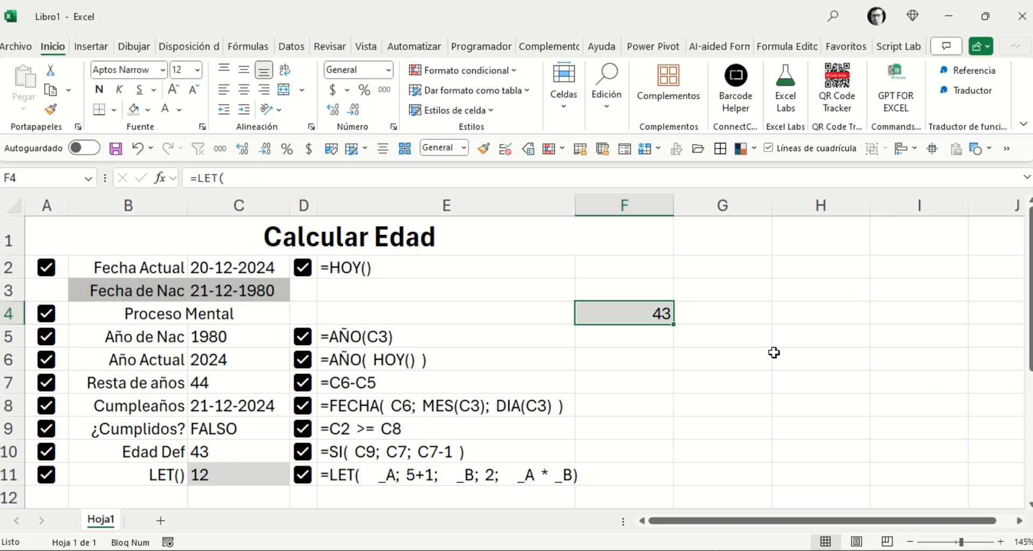
left_click(728, 312)
type("+")
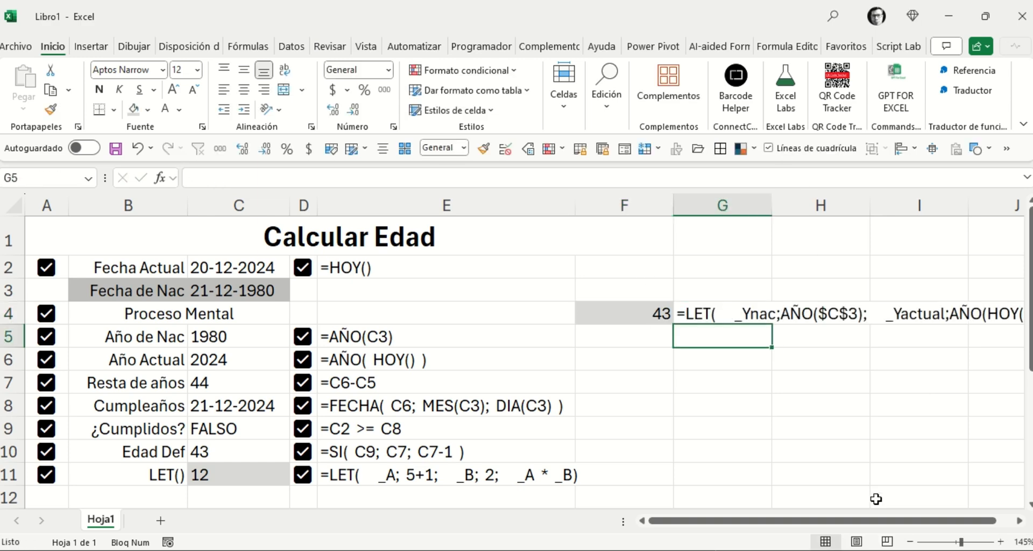
Step: Open the LET formula in F4 for editing to examine all of its lines
mouse_move(885, 521)
left_mouse_down()
mouse_move(1007, 520)
mouse_move(872, 520)
left_mouse_up()
double_click(643, 323)
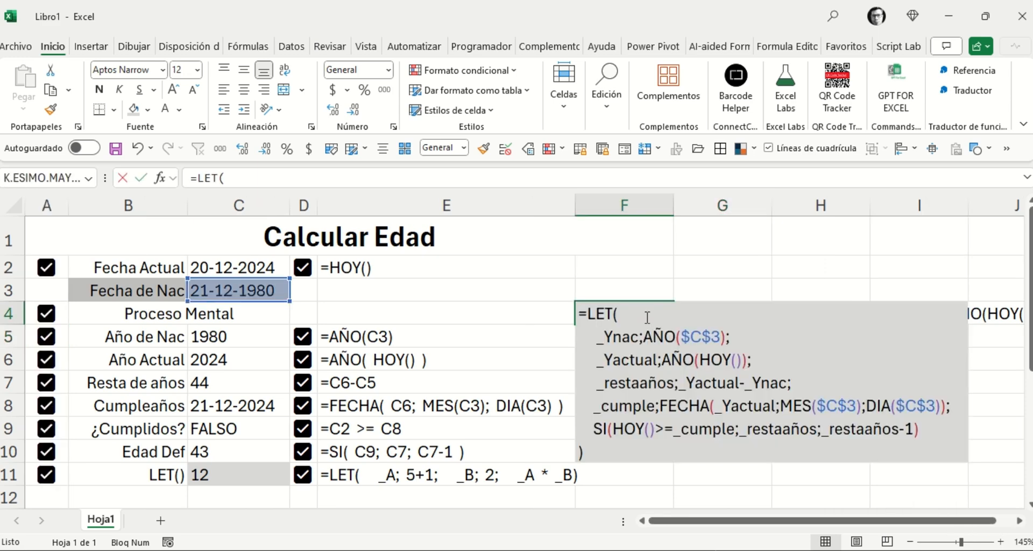
scroll(759, 417, "down", 2)
scroll(754, 412, "up", 2)
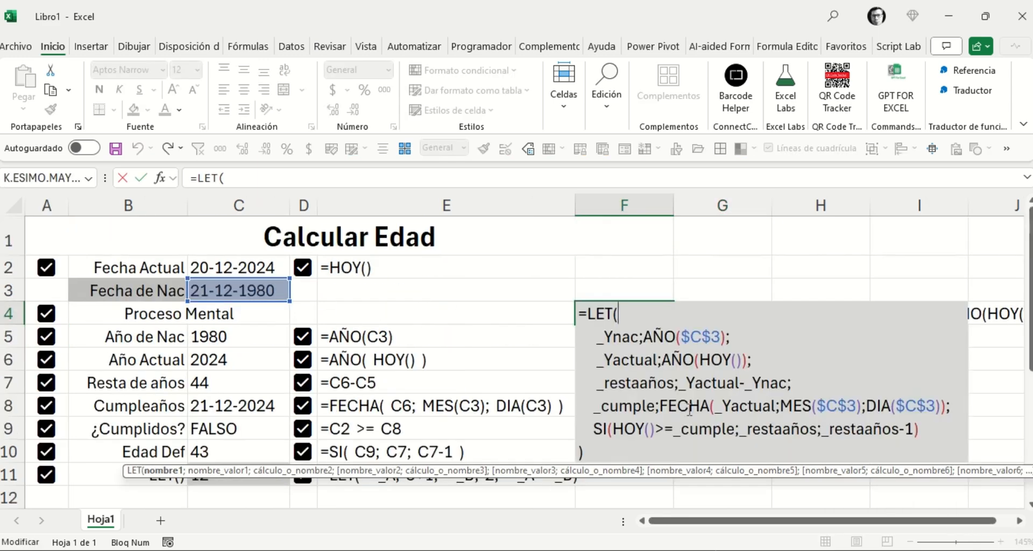